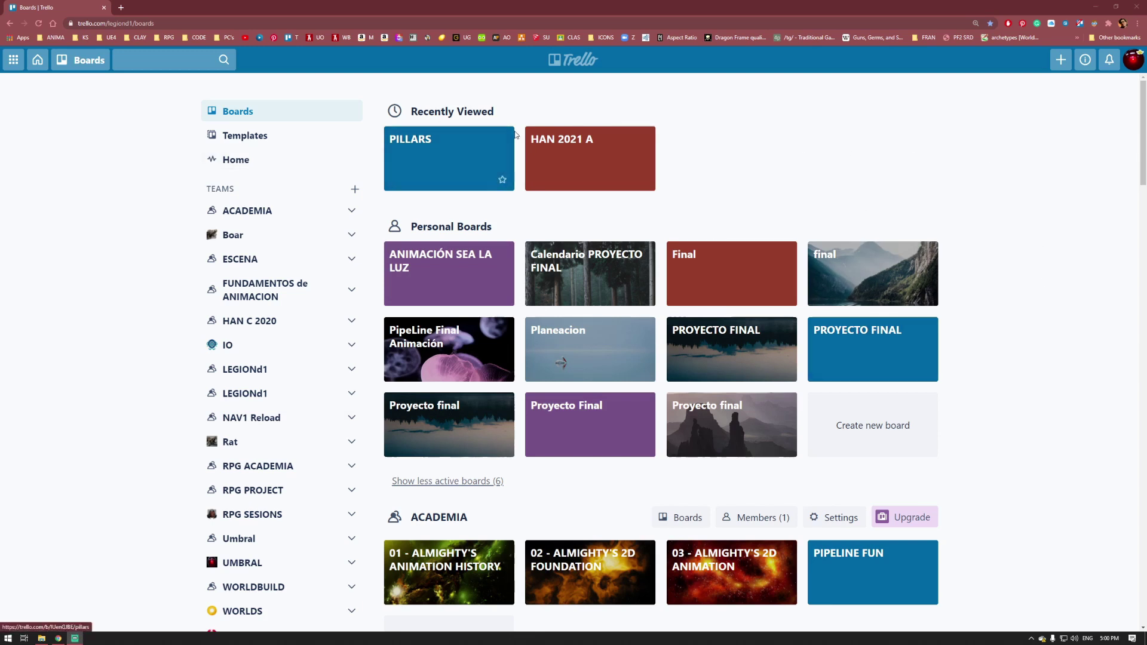
Open the PILLARS board from the Recently Viewed tiles.
left_click(436, 158)
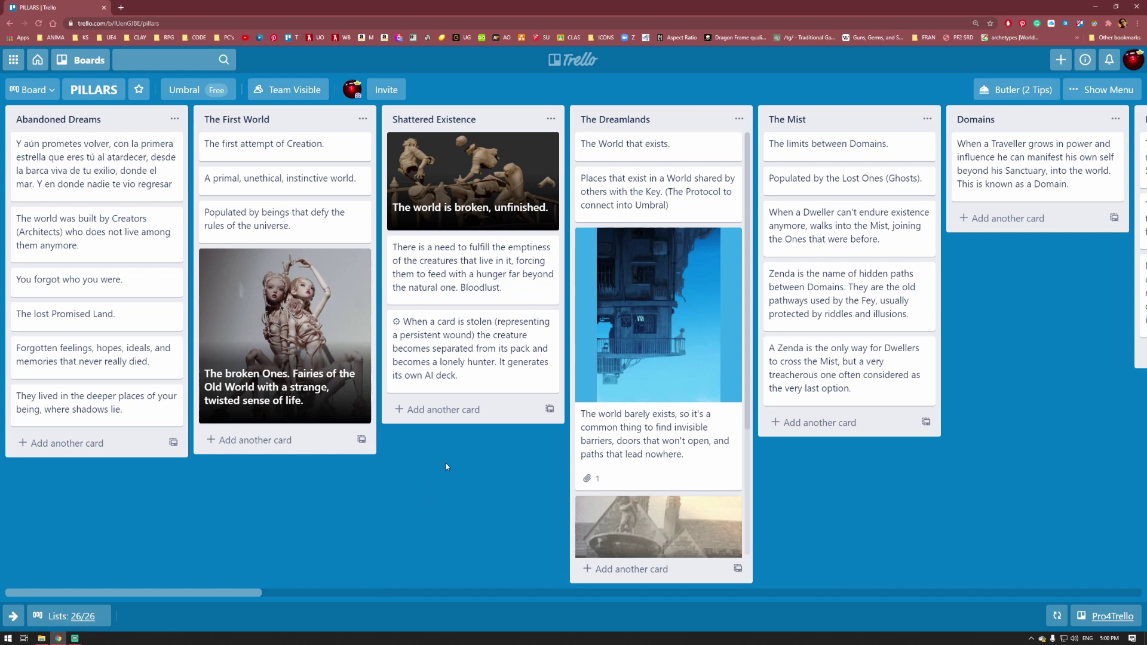
Switch the board to a dark theme with Alt+Shift+D and zoom the page out.
key("alt+shift+d")
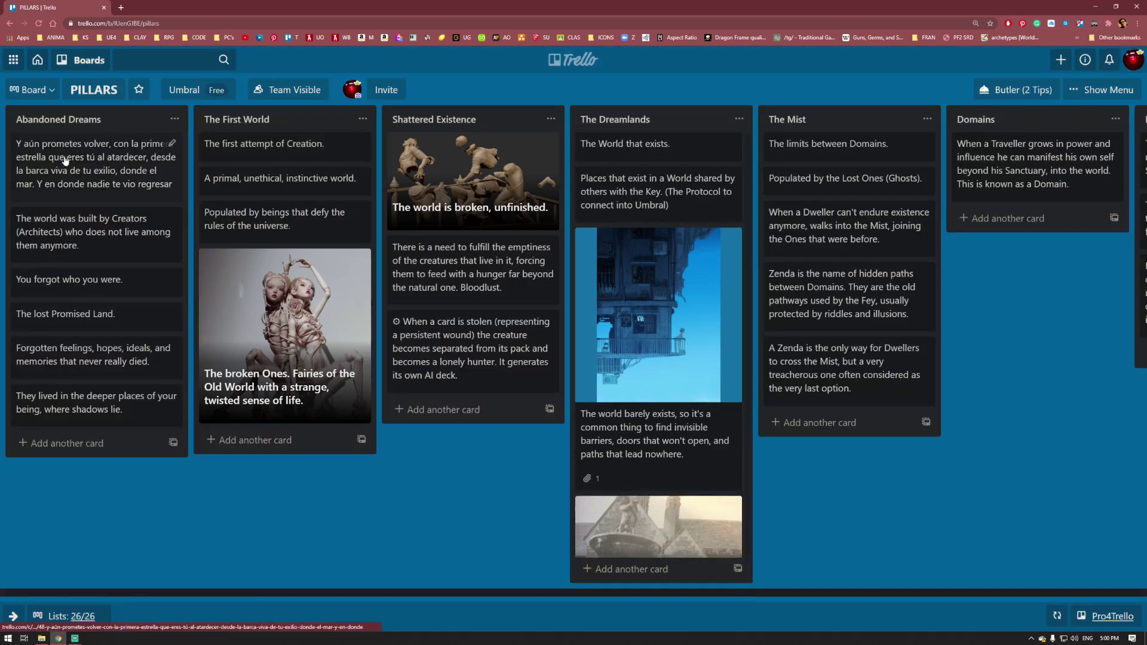
key("ctrl+minus")
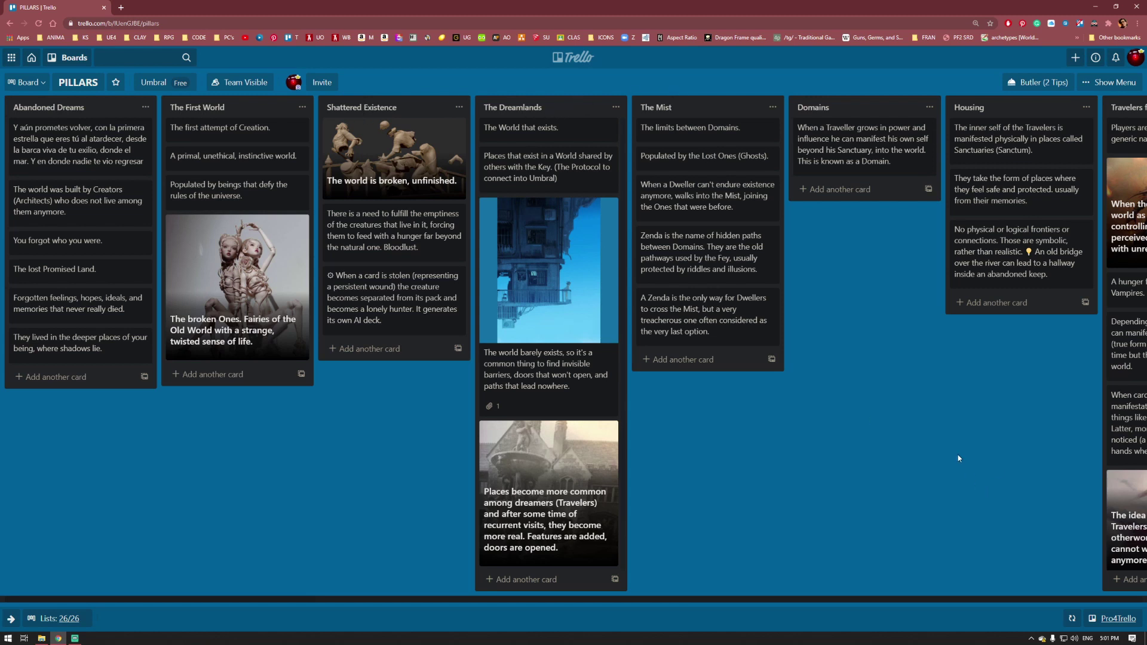
Start a new card in The Mist list, then cancel it.
mouse_move(958, 454)
left_mouse_down()
mouse_move(890, 450)
mouse_move(940, 447)
left_mouse_up()
left_click(648, 359)
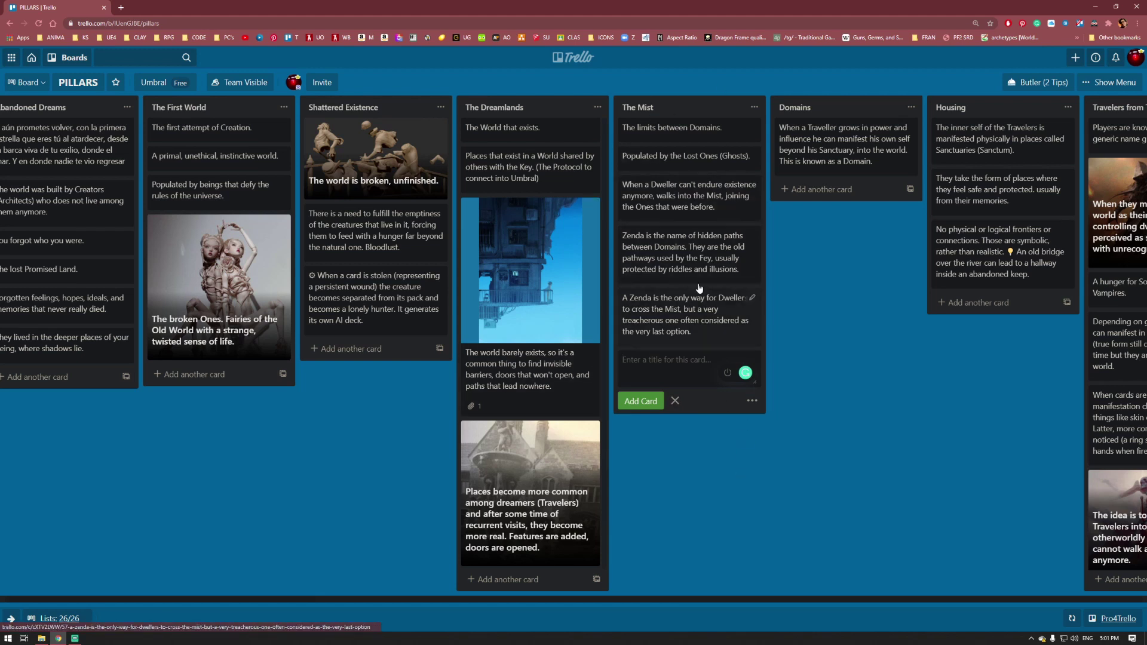
left_click(702, 507)
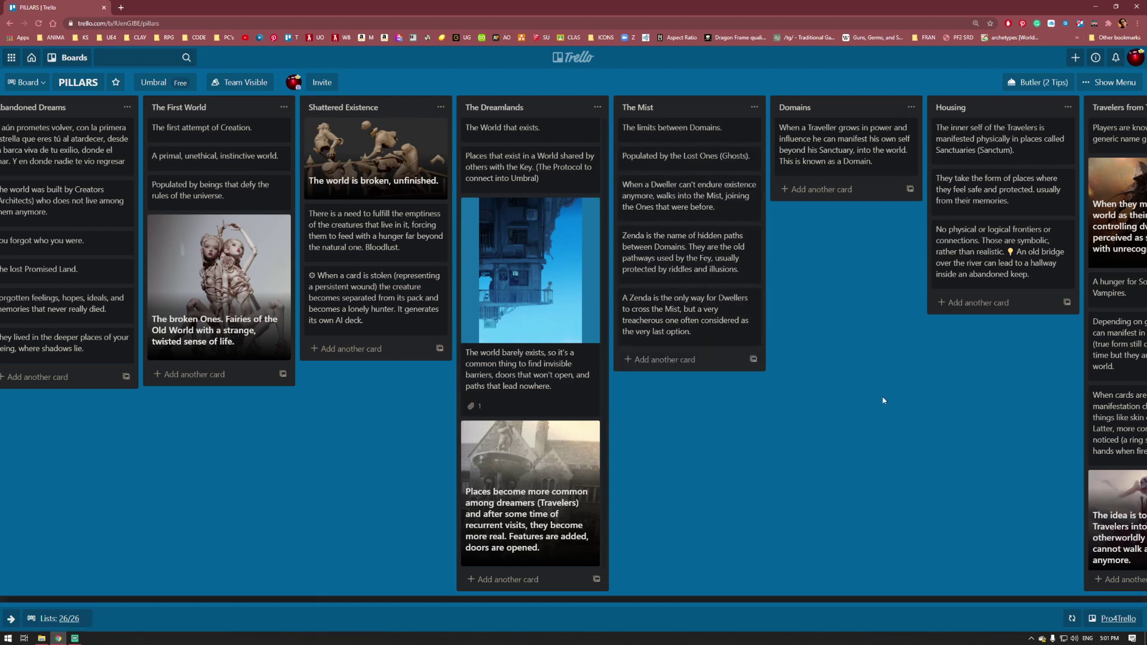
Scroll back left, leave the card-complexity note in place, and zoom the board in.
left_click_drag(883, 400, 430, 403)
left_click_drag(968, 524, 428, 492)
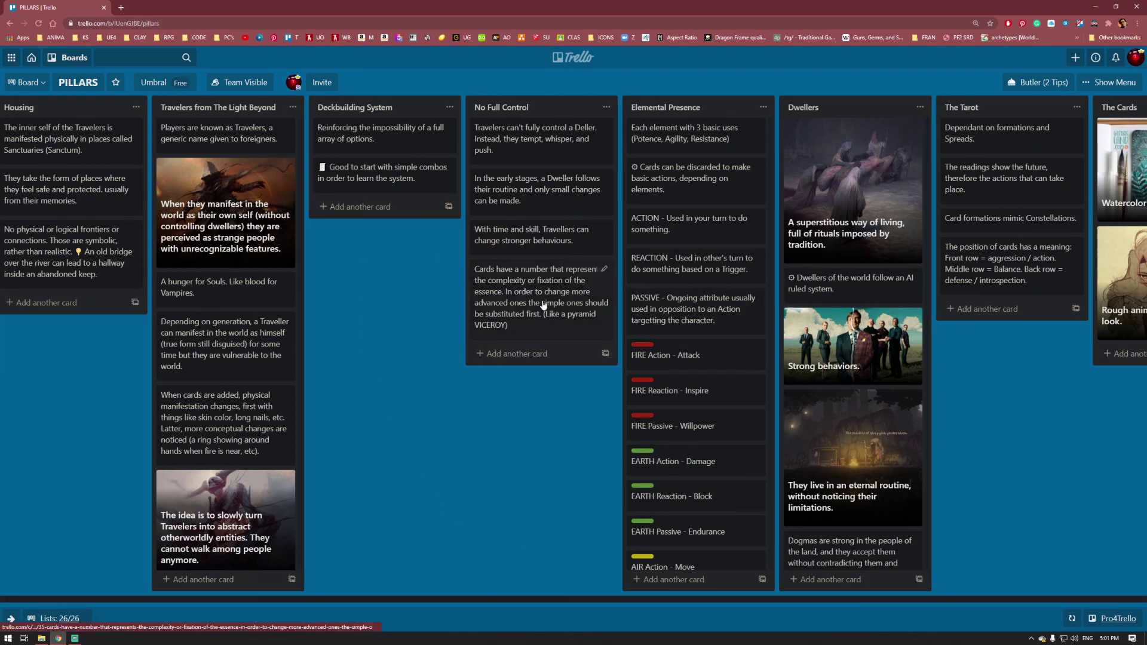
mouse_move(537, 292)
left_mouse_down()
mouse_move(583, 335)
mouse_move(696, 326)
mouse_move(536, 293)
left_mouse_up()
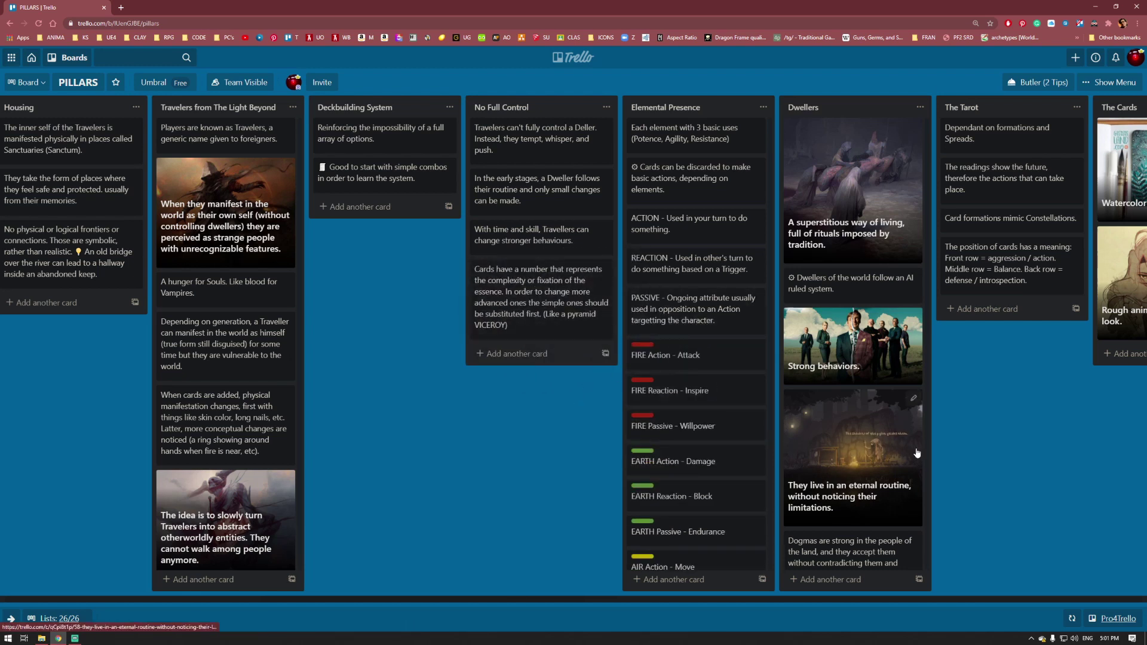
scroll(1045, 435, "right", 5)
scroll(865, 473, "left", 20)
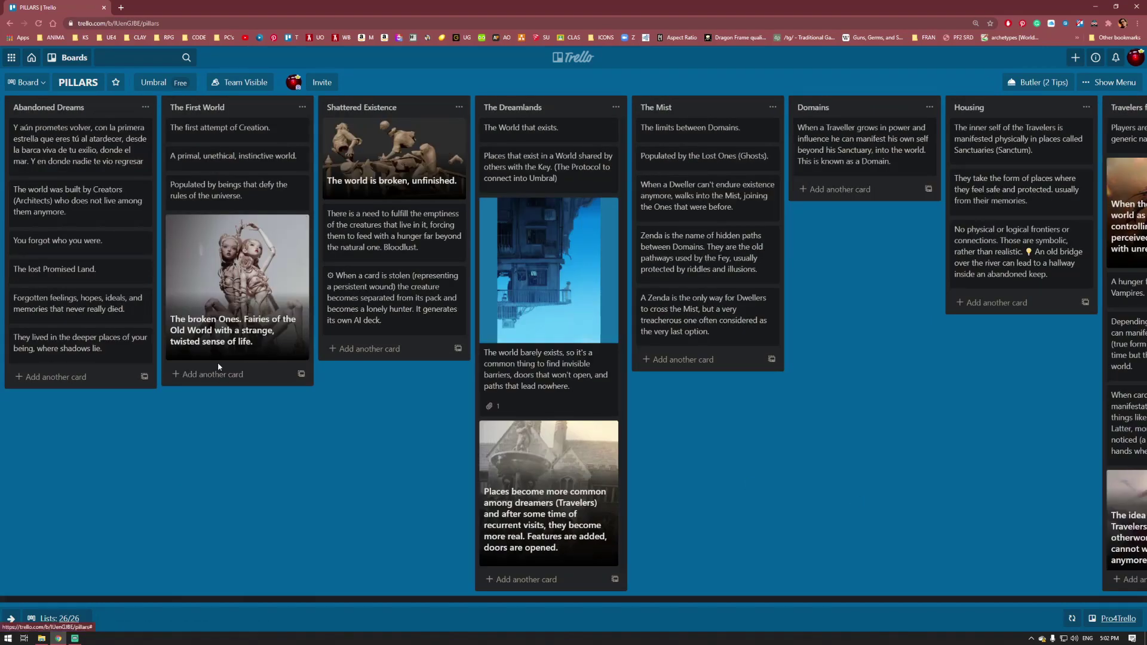
key("ctrl+plus")
key("ctrl+plus")
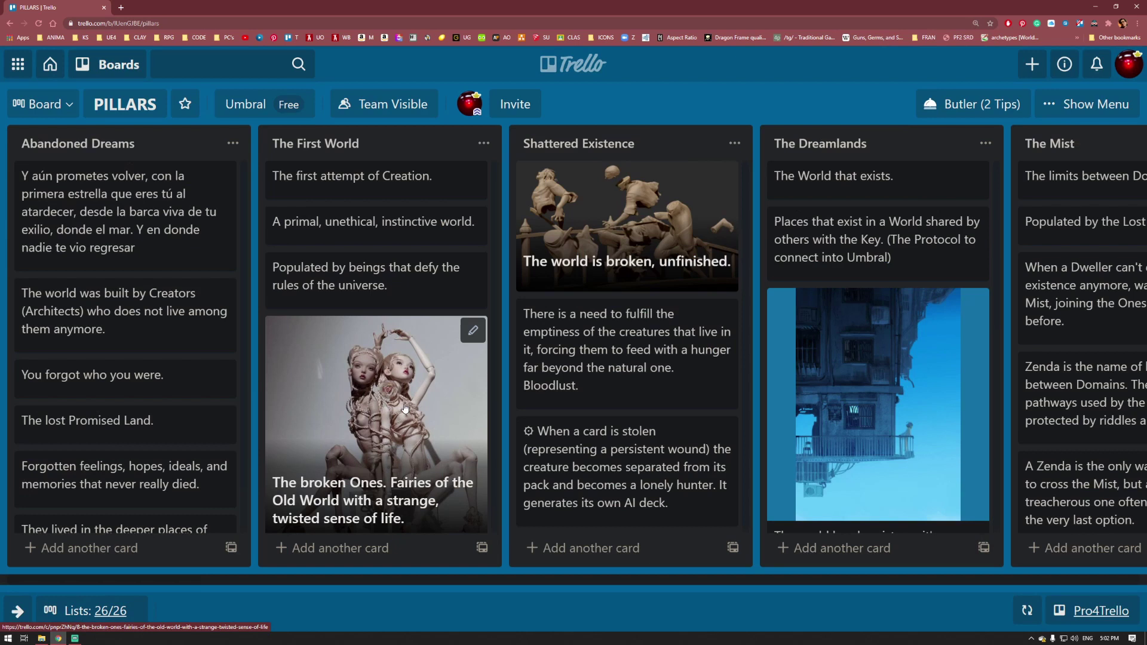
scroll(422, 378, "down", 1)
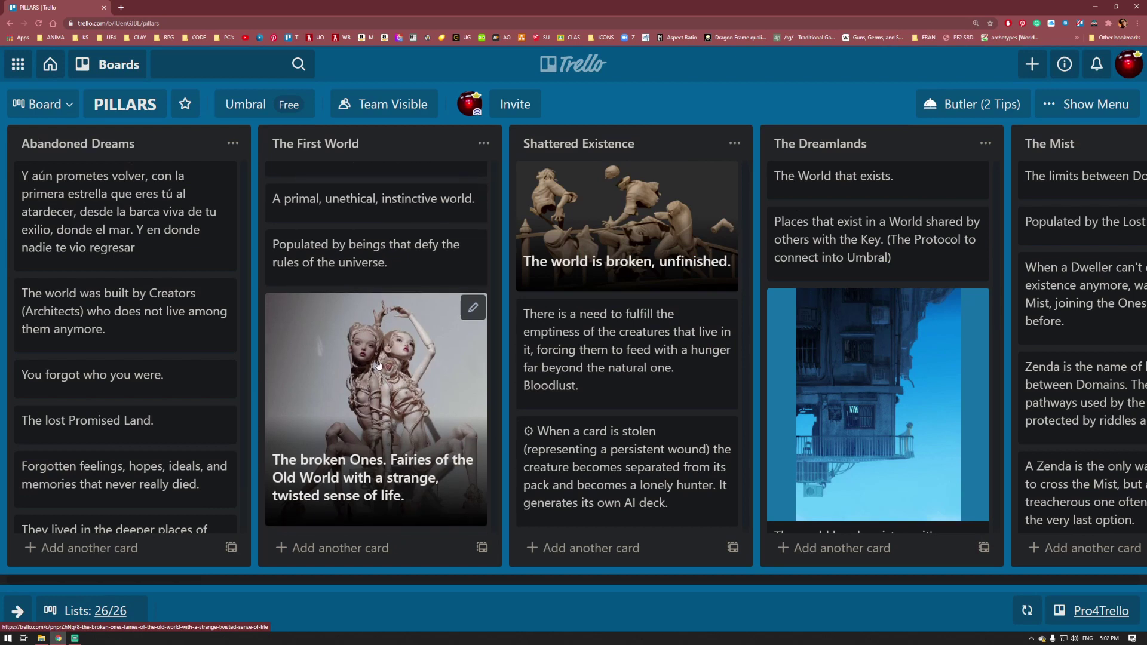
Open the broken Ones card's details to check its image, then close them.
left_click(378, 364)
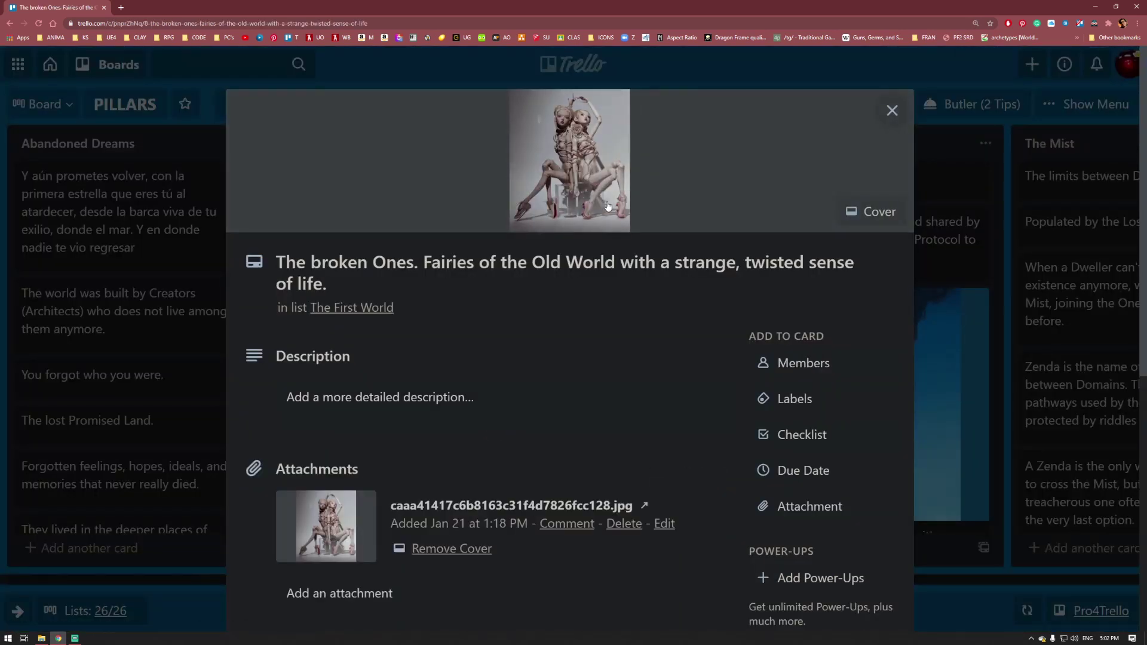
key("Escape")
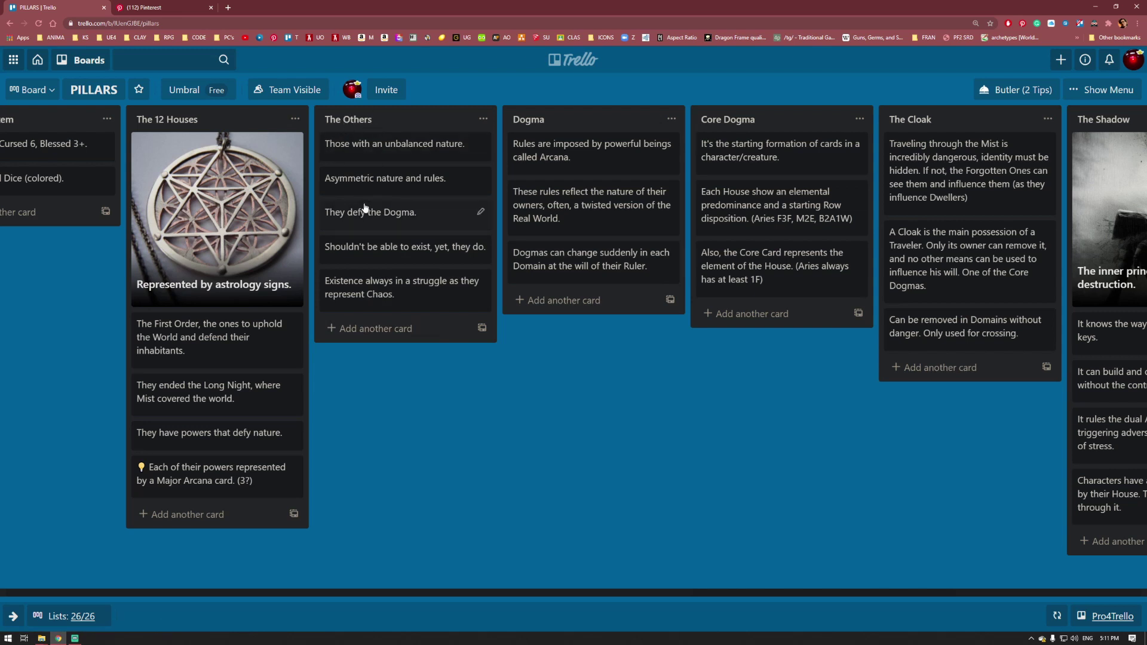
Add a card titled 'Aadasdafs' to The Others list.
left_click(339, 330)
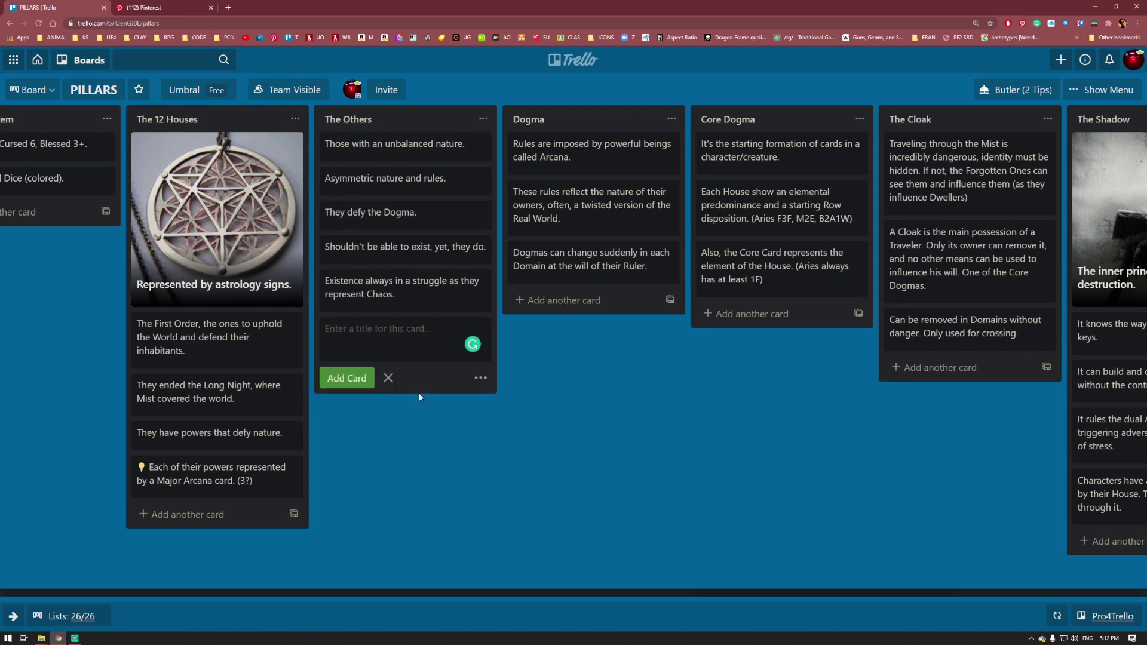
type("Aadasdafs")
left_click(361, 376)
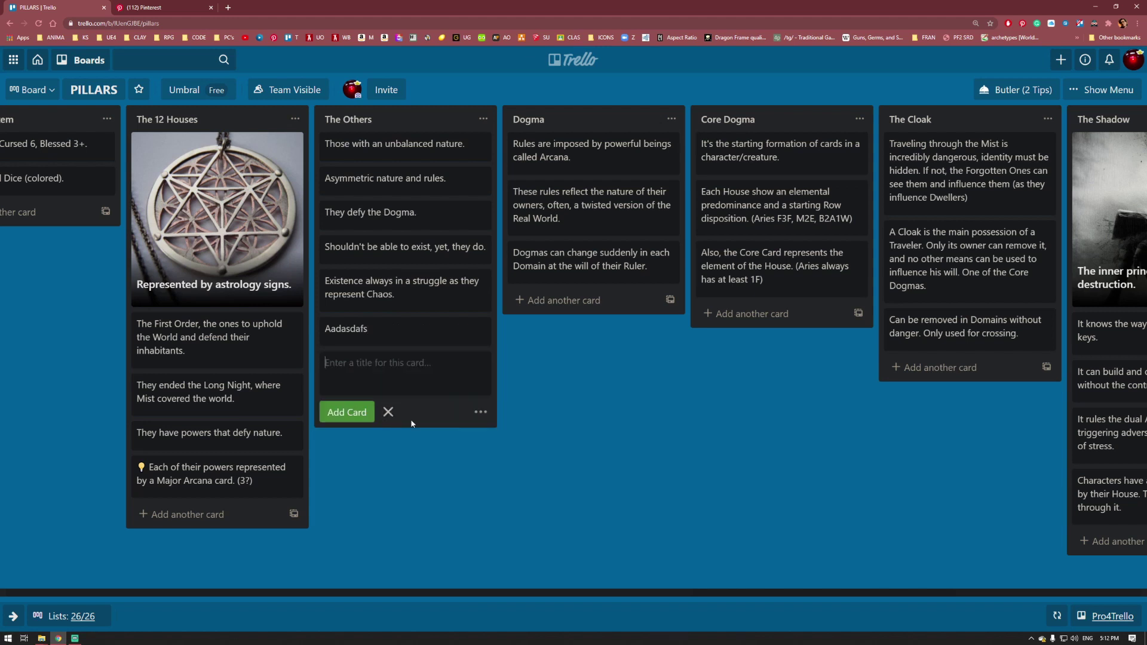
Attach a .jpg image file to the Aadasdafs card as its cover.
left_click(410, 333)
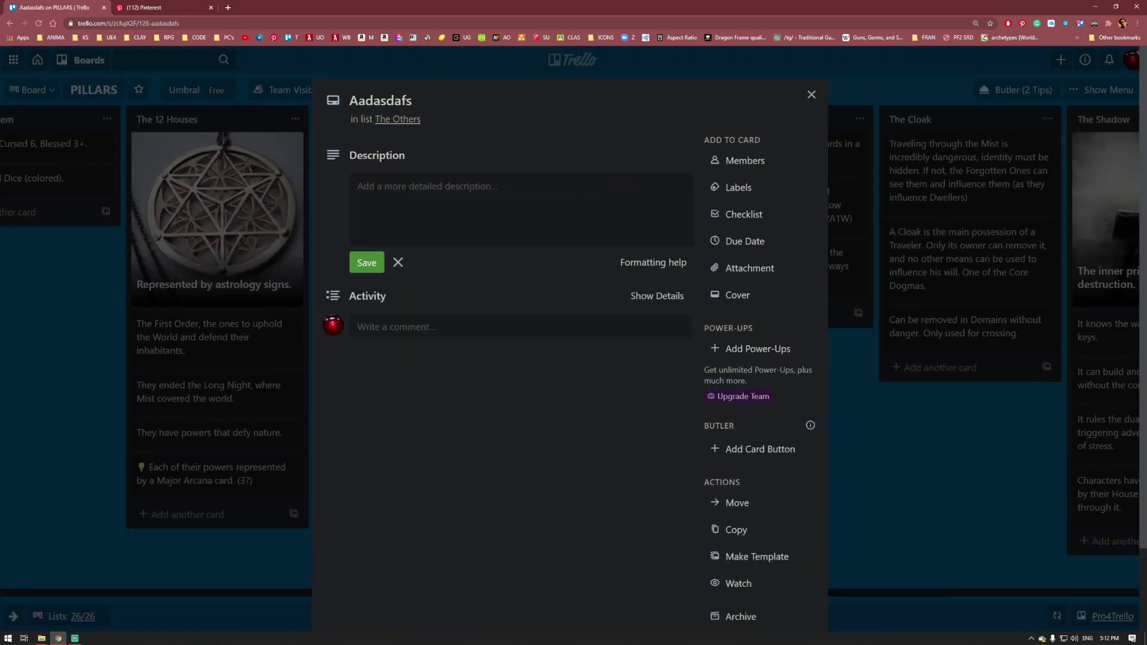
left_click_drag(482, 169, 515, 289)
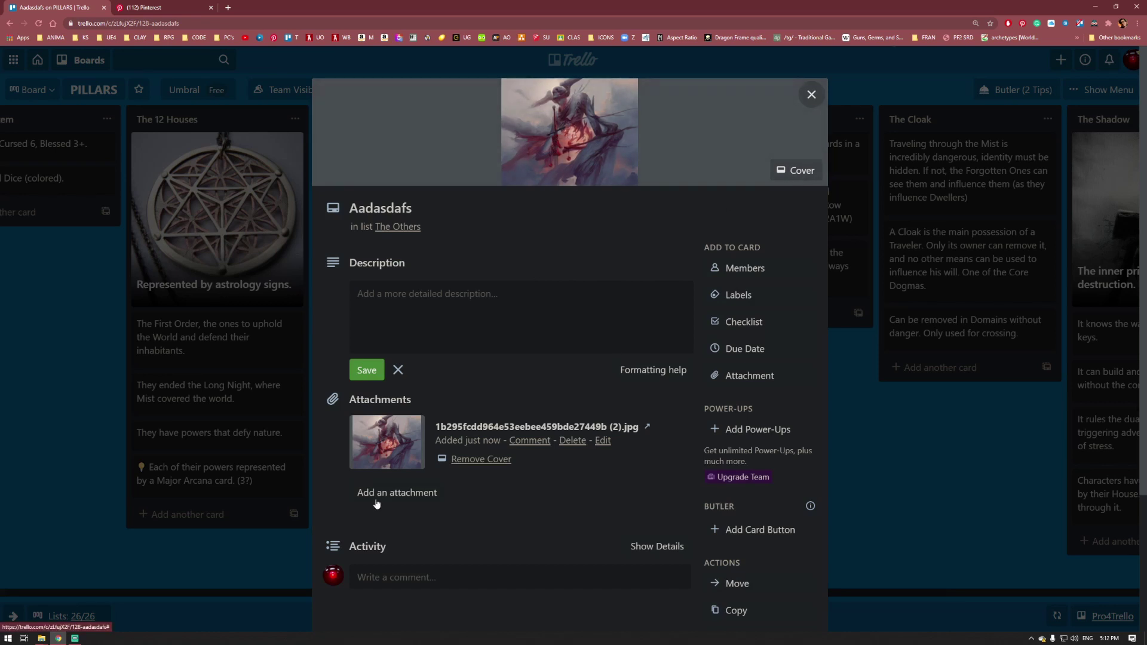
left_click(877, 418)
left_click(876, 417)
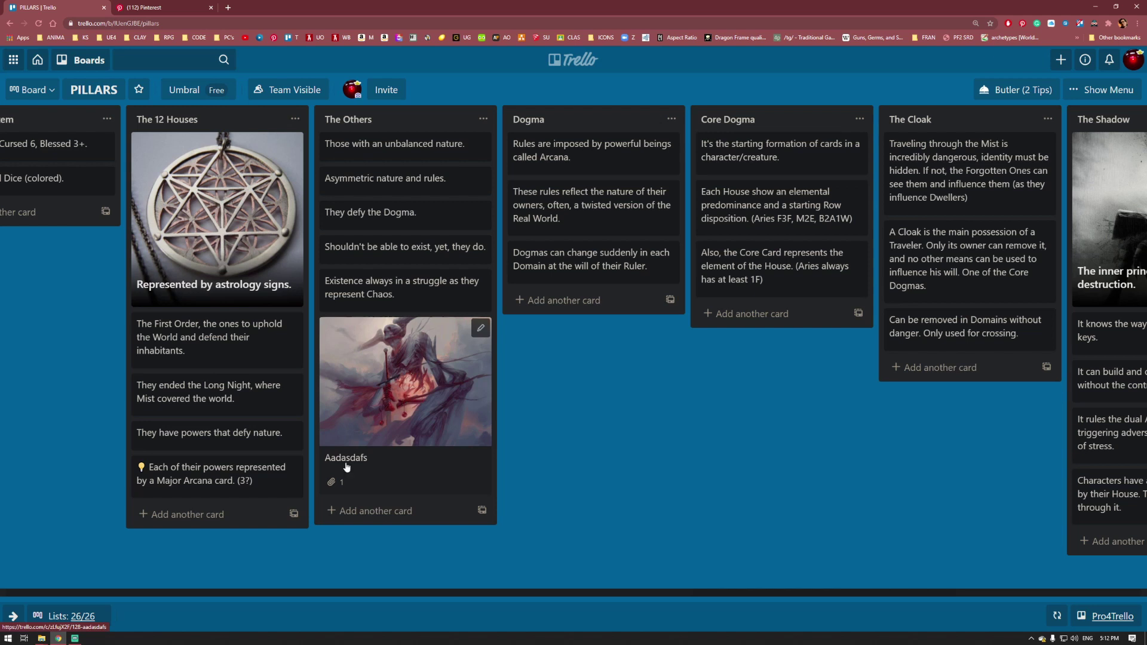
Set the Aadasdafs card cover to full size with white title text.
left_click(434, 401)
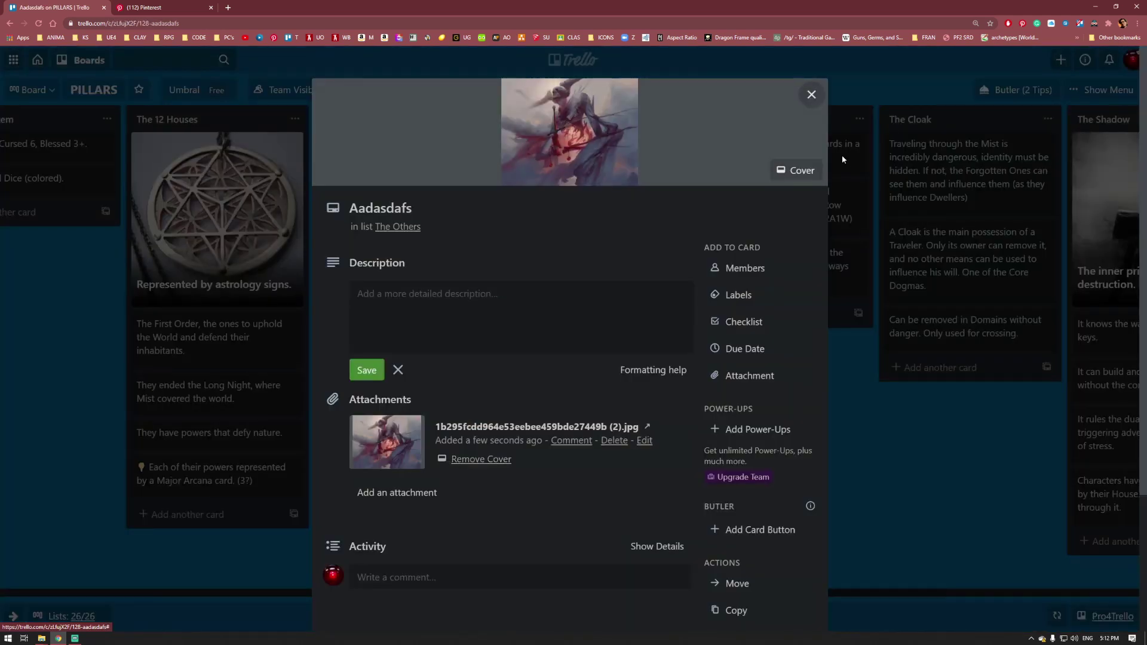
left_click(796, 174)
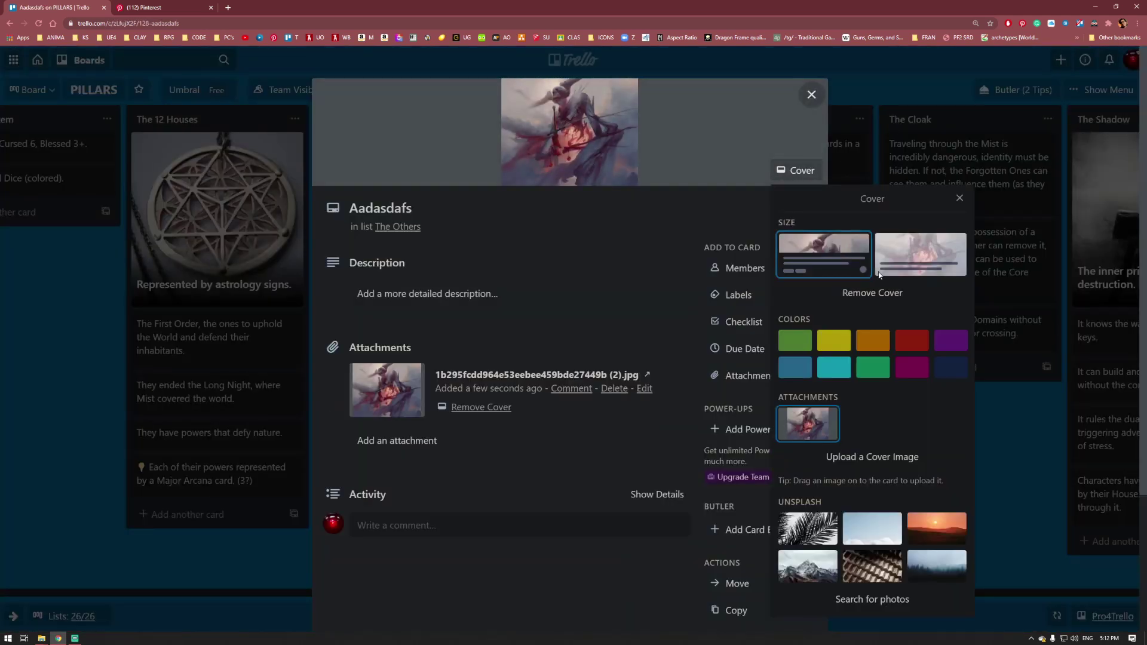
left_click(911, 267)
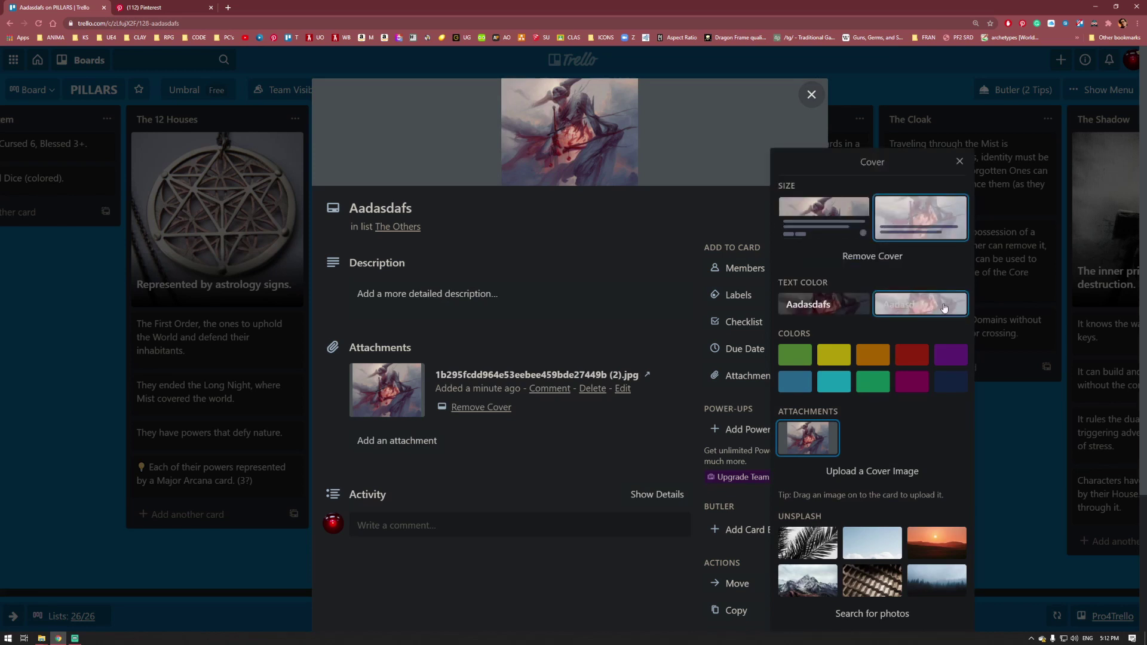
left_click(829, 314)
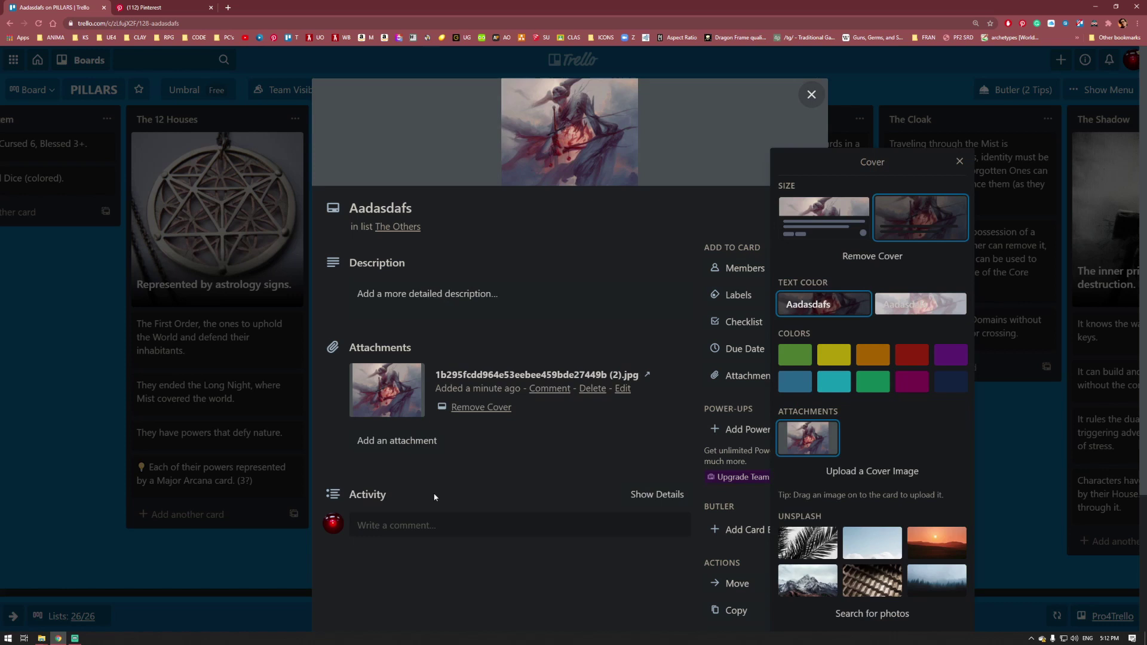
left_click(212, 572)
left_click(213, 572)
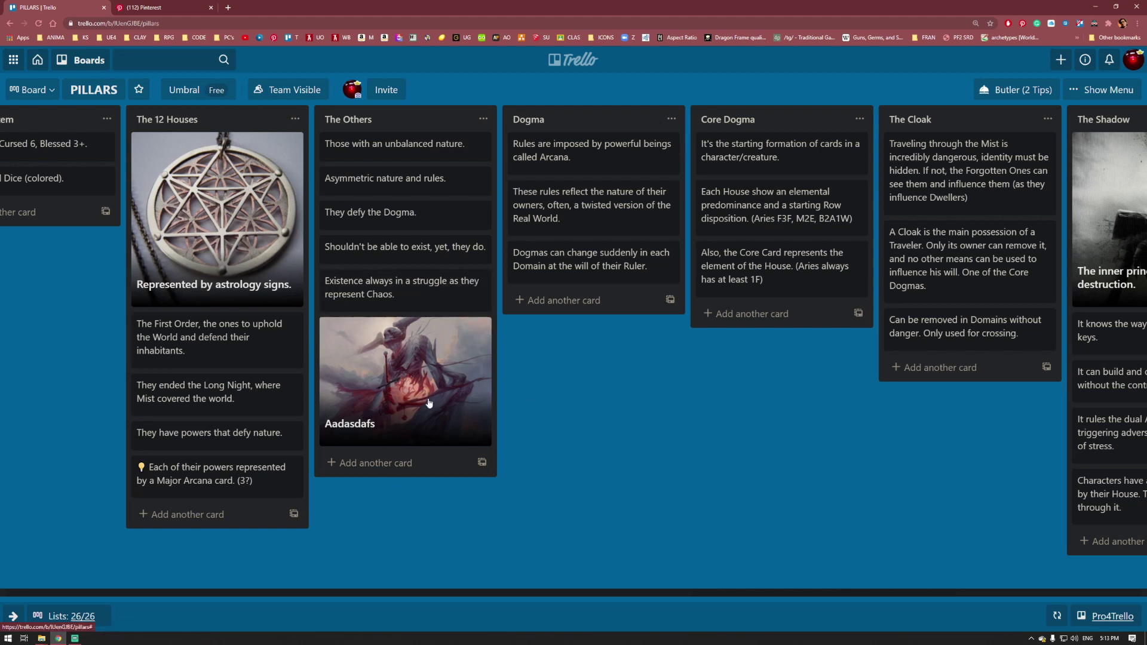
Scroll through the Maps list's image cards, then switch to the Pinterest saved boards tab.
key("c")
left_click_drag(843, 422, 460, 493)
scroll(461, 493, "right", 5)
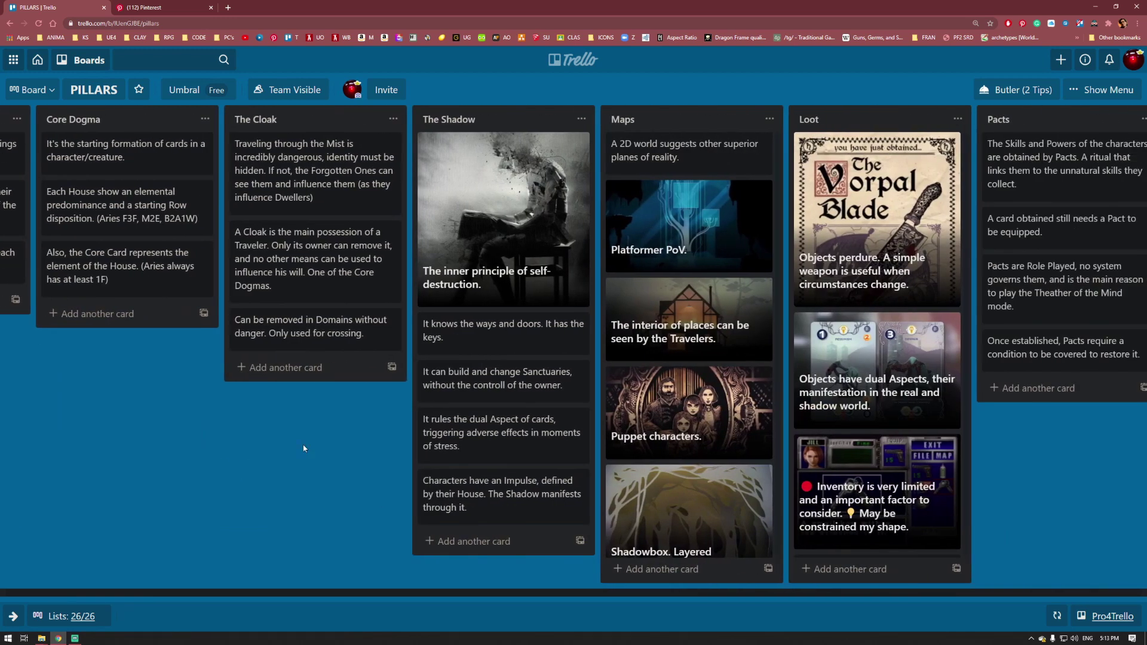
scroll(1004, 494, "right", 3)
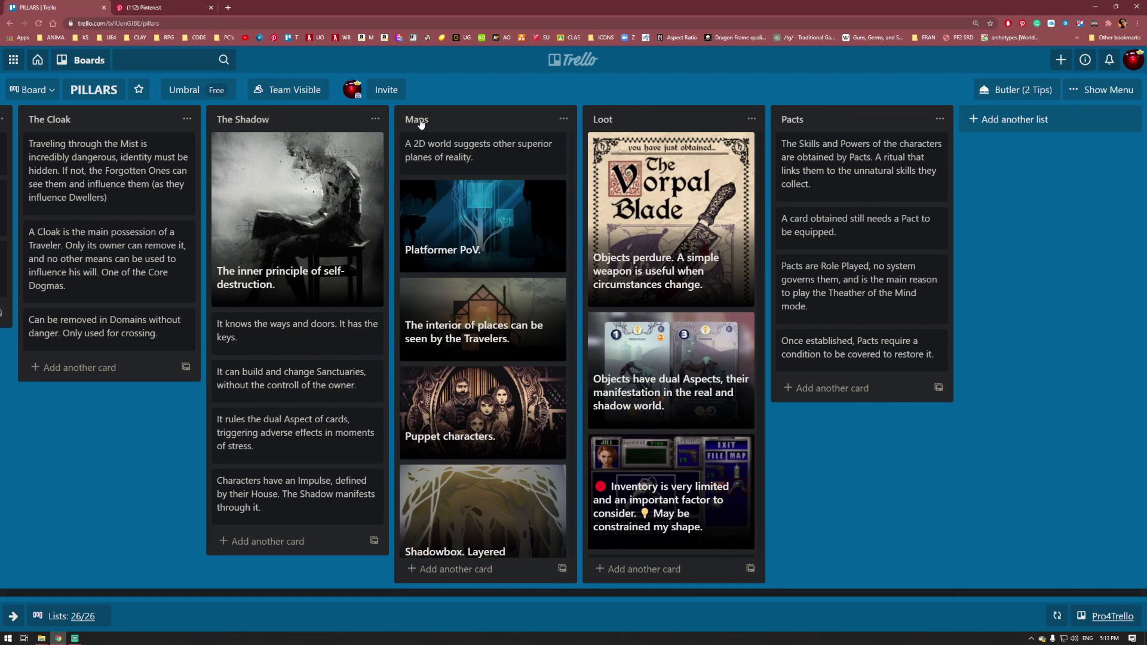
scroll(457, 379, "down", 8)
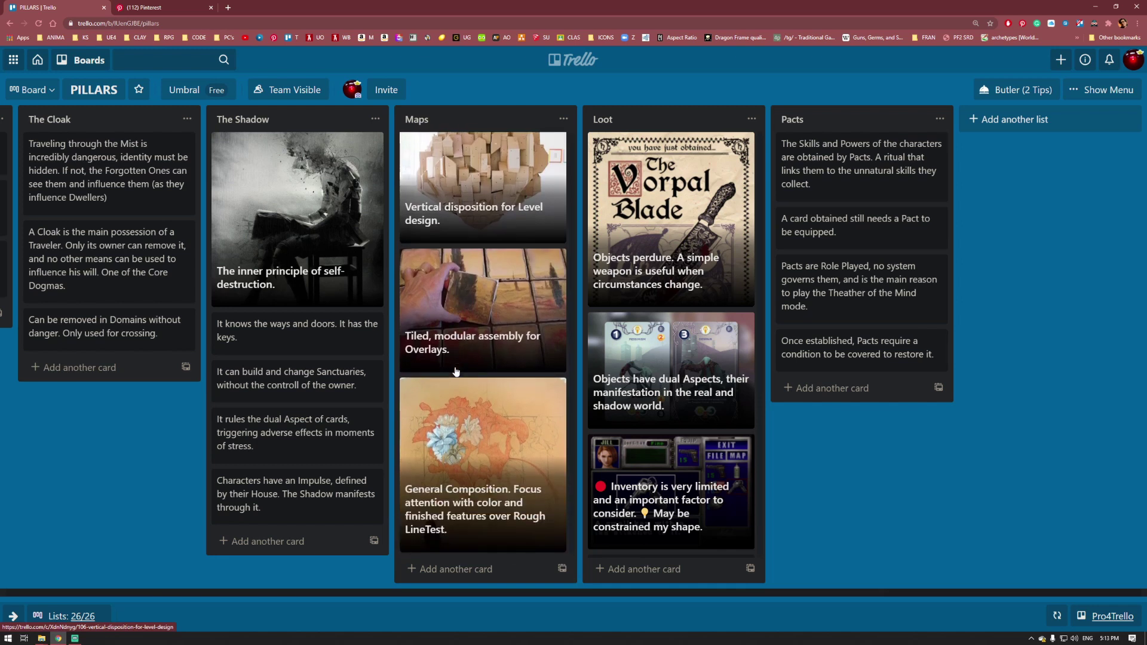
scroll(473, 386, "up", 3)
scroll(473, 386, "up", 5)
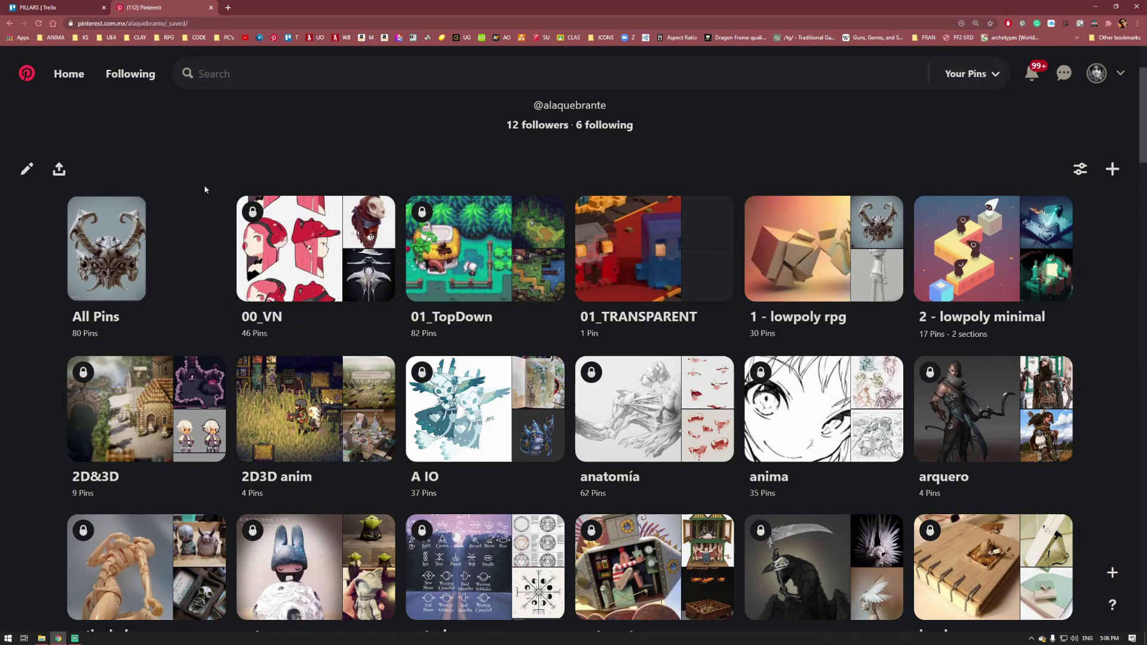
Open the Party of Two map pin from the 01_TopDown board.
scroll(205, 190, "down", 2)
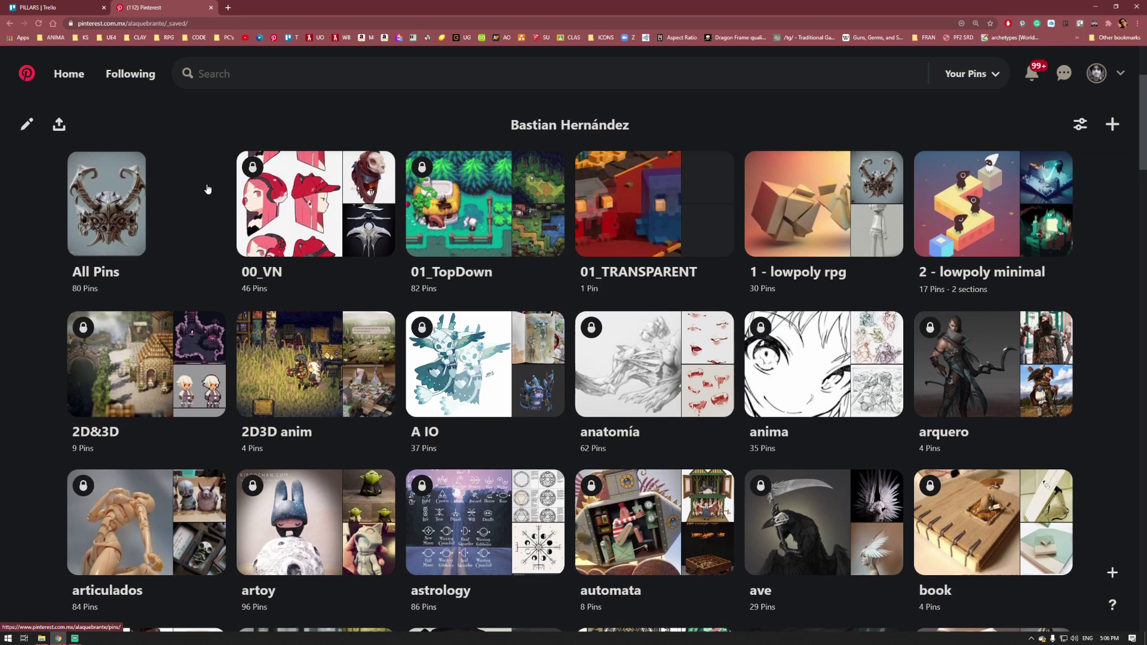
left_click(459, 235)
scroll(439, 405, "down", 3)
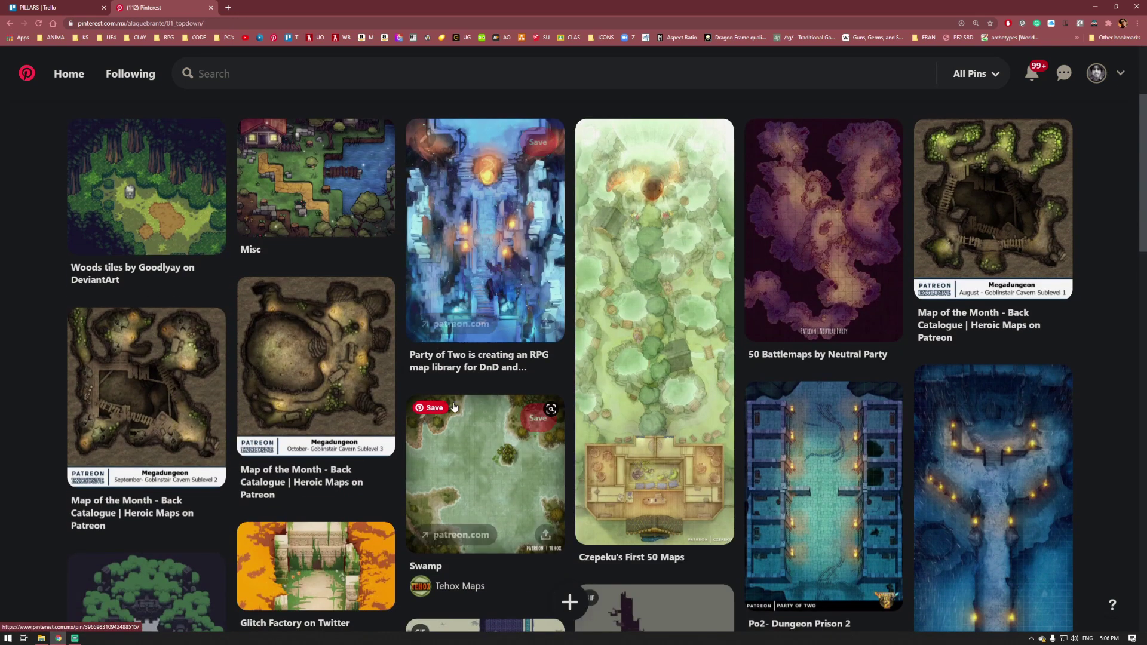
left_click(503, 243)
Browse the More like this grid of similar battle maps.
scroll(474, 463, "down", 7)
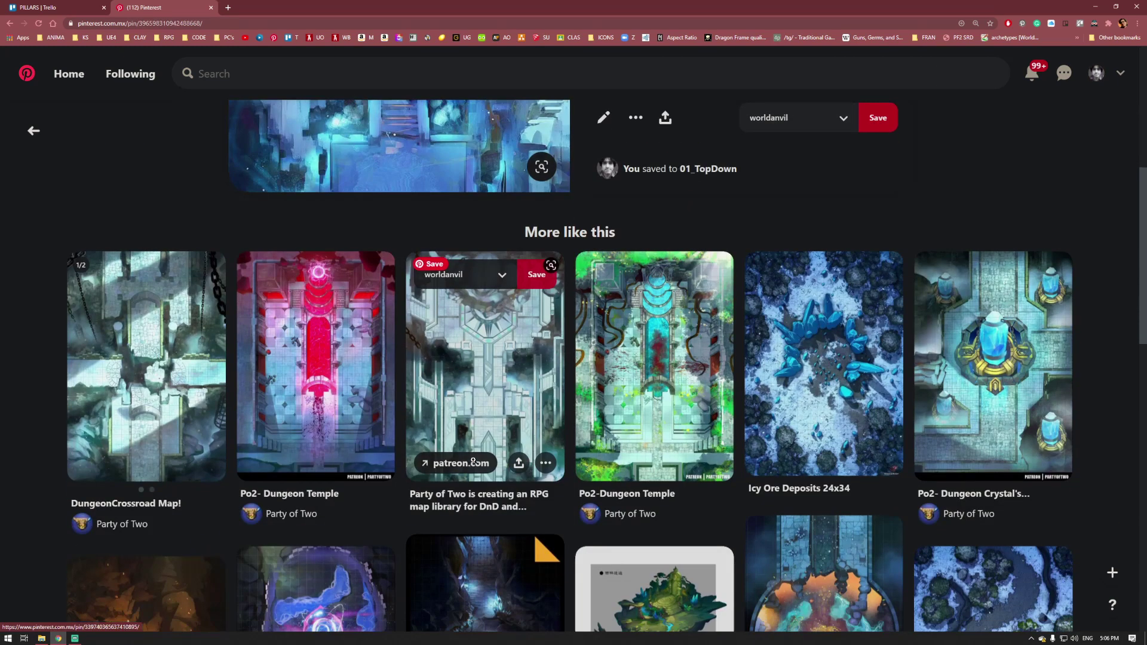
scroll(473, 460, "down", 3)
scroll(657, 359, "down", 2)
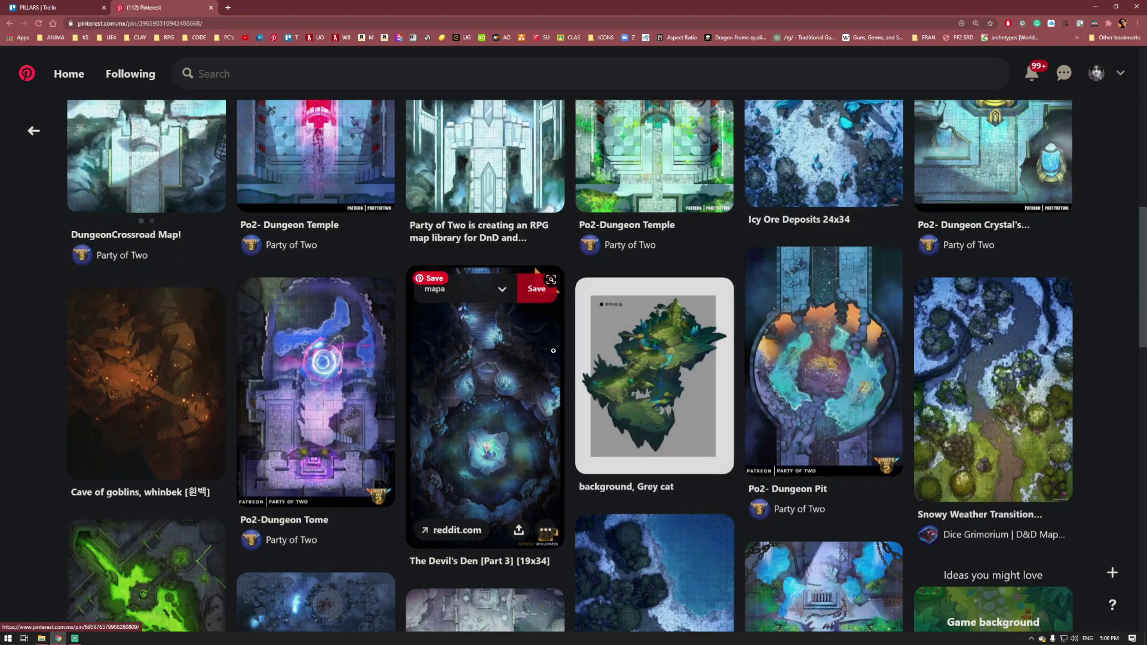
scroll(581, 421, "down", 3)
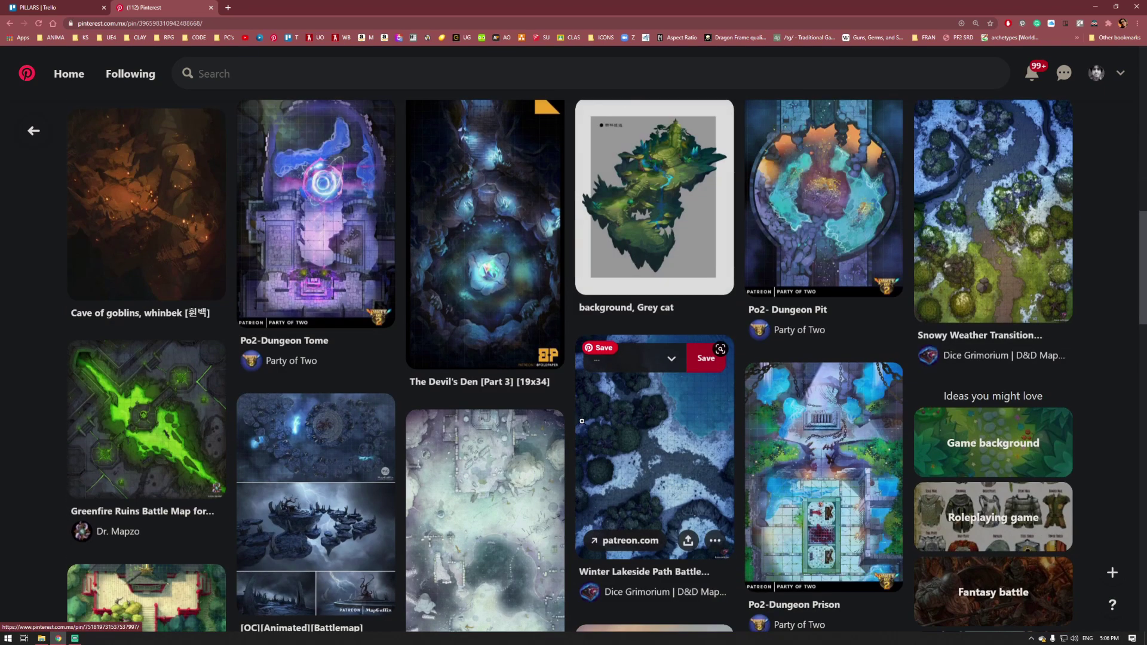
scroll(439, 407, "down", 3)
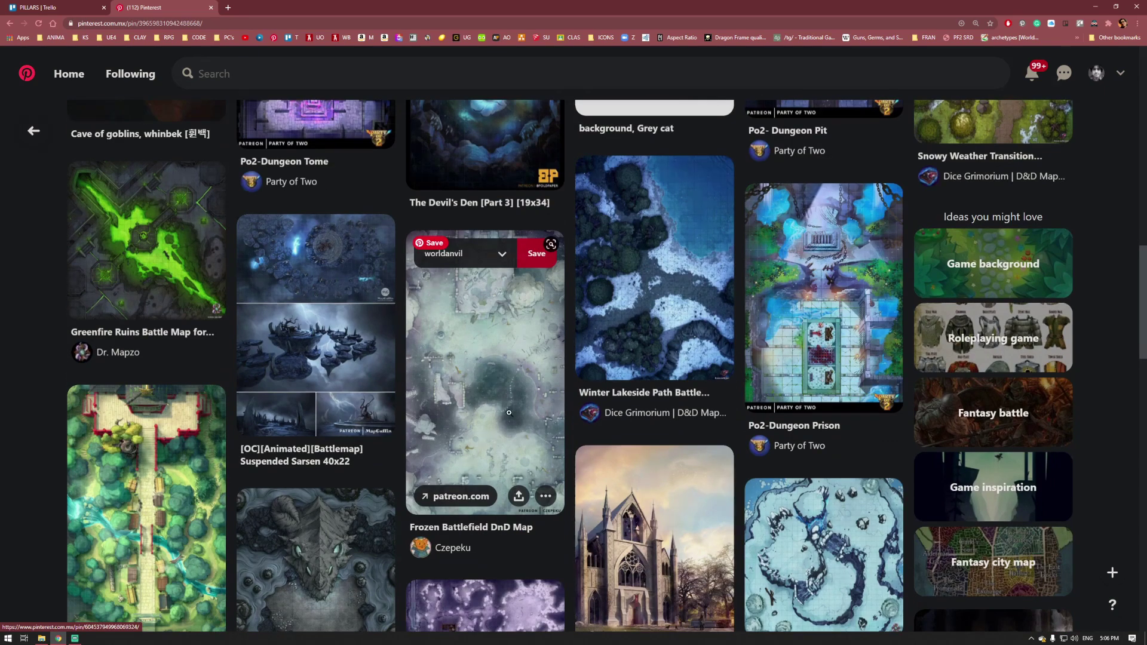
scroll(508, 412, "down", 2)
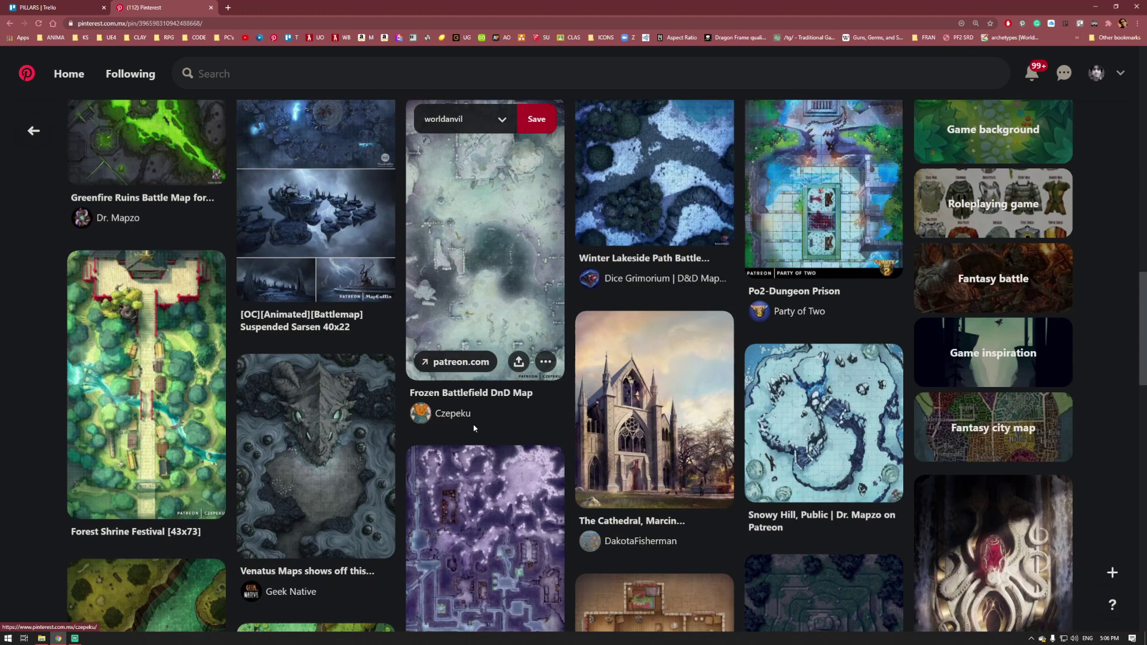
scroll(473, 428, "up", 10)
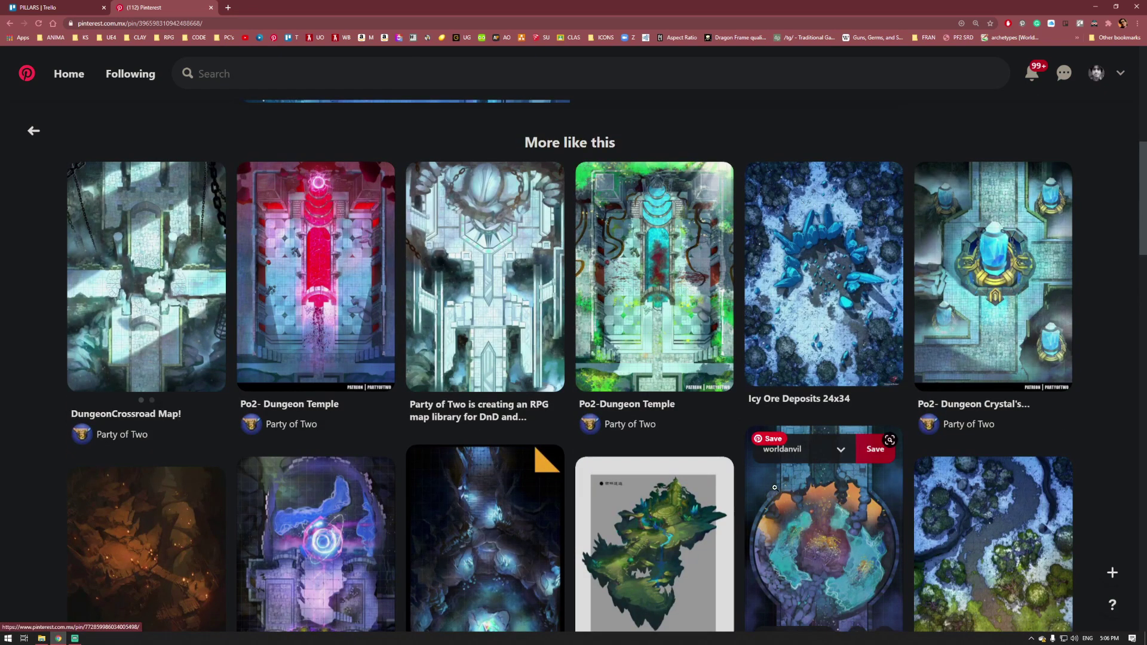
scroll(770, 506, "down", 6)
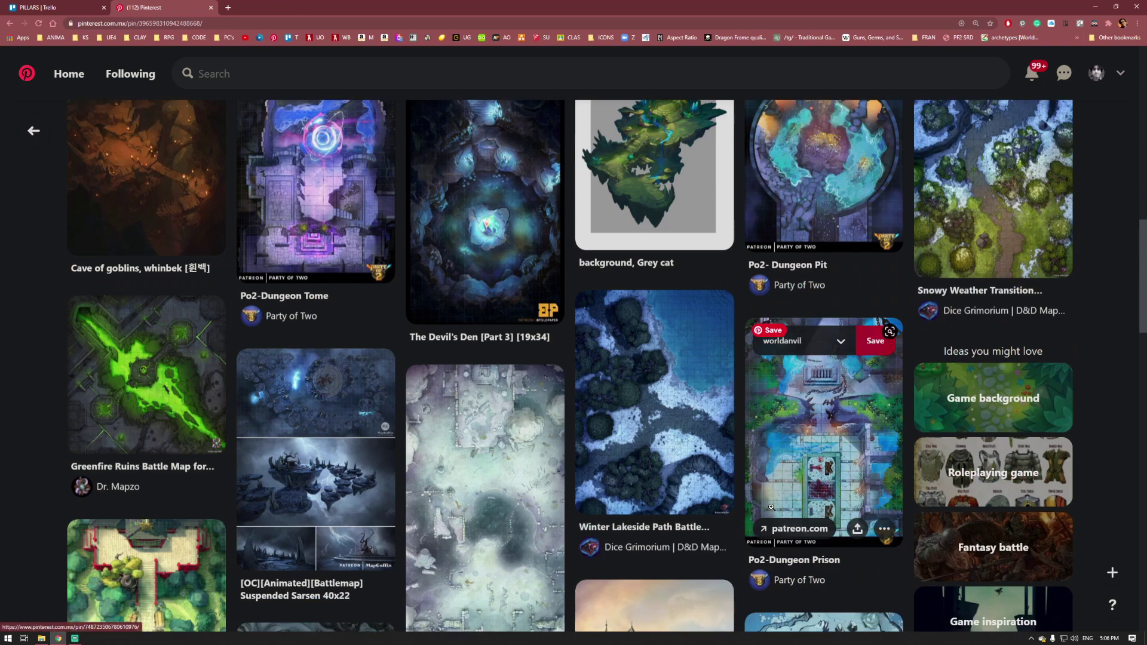
scroll(799, 478, "down", 7)
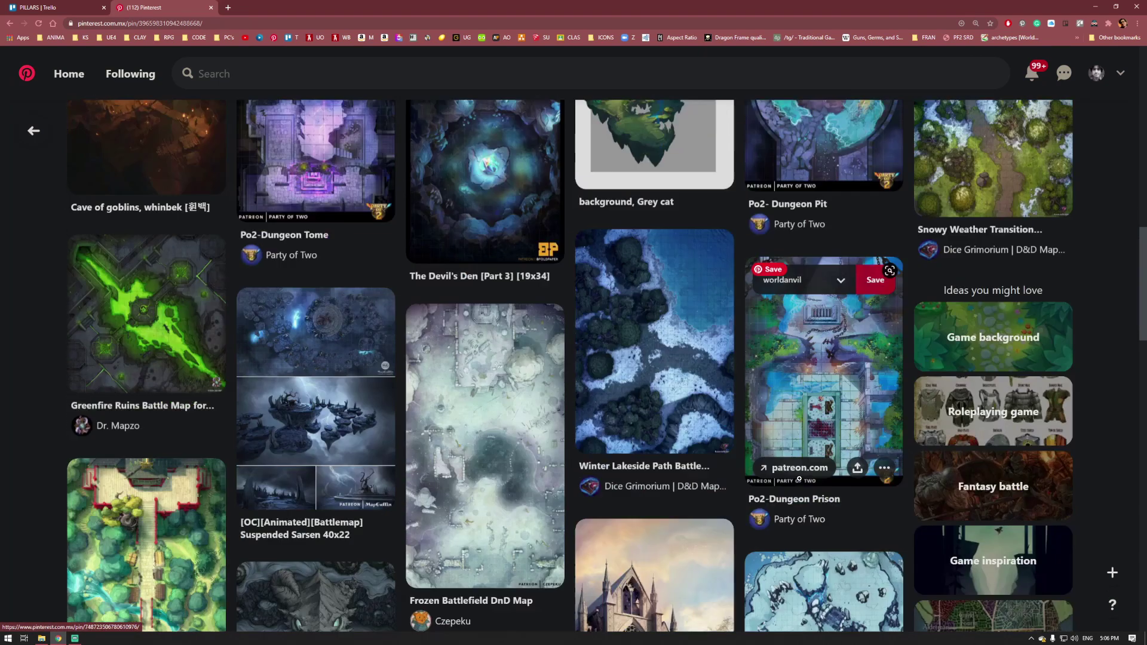
scroll(483, 388, "down", 3)
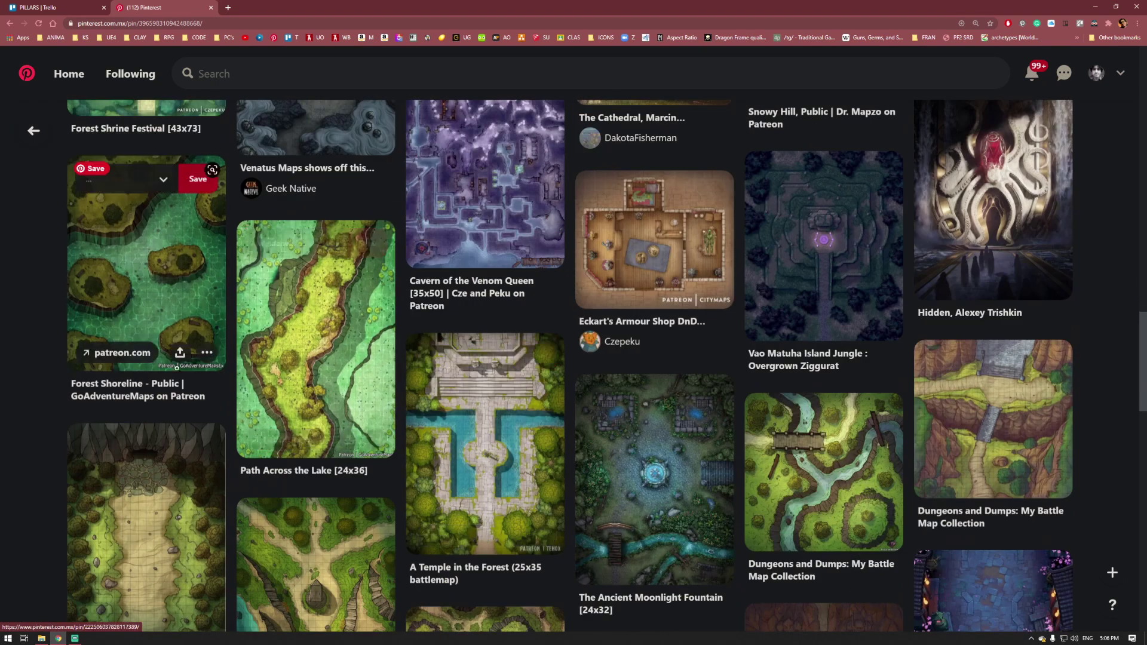
scroll(676, 460, "down", 2)
scroll(675, 460, "down", 2)
scroll(408, 422, "down", 4)
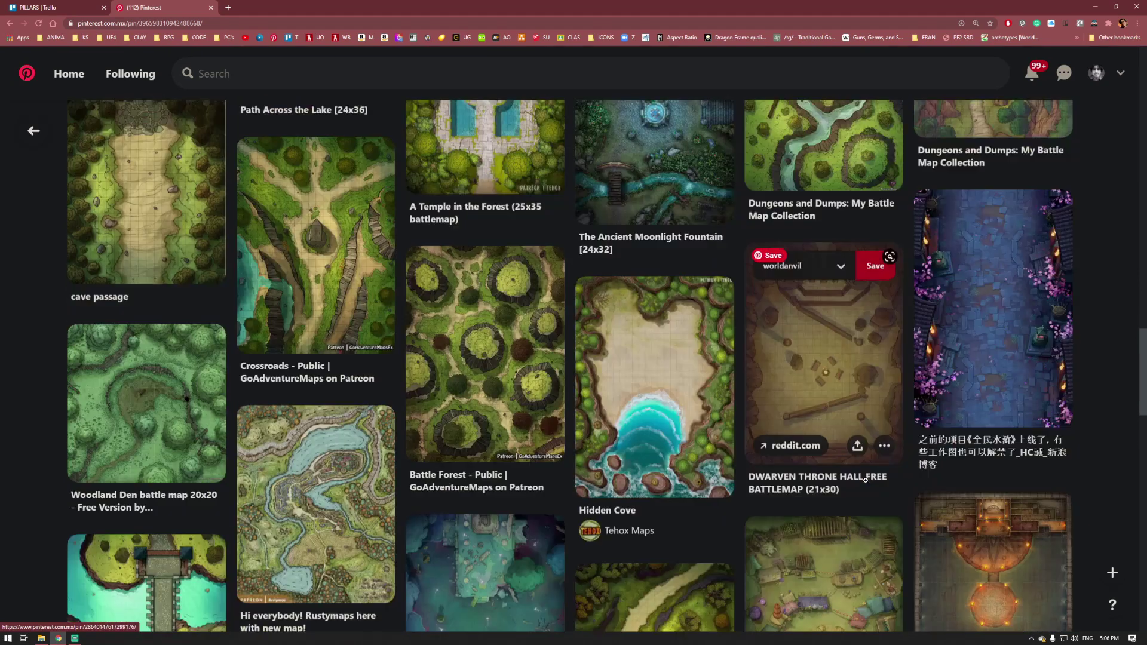
scroll(408, 421, "down", 6)
scroll(299, 418, "up", 2)
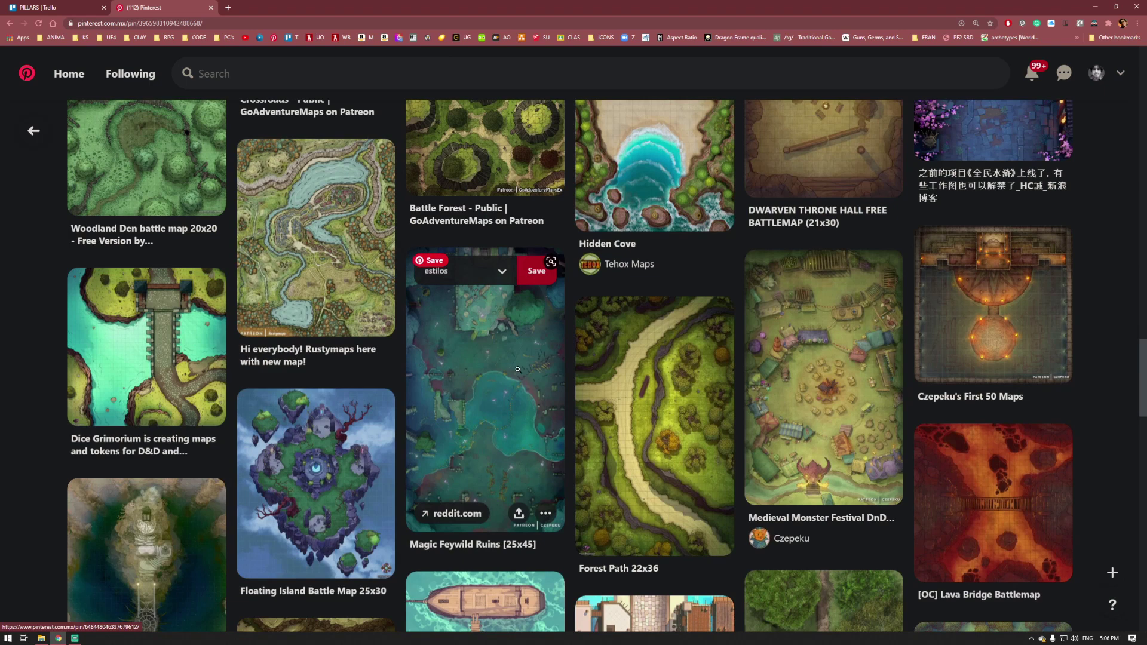
scroll(667, 444, "down", 4)
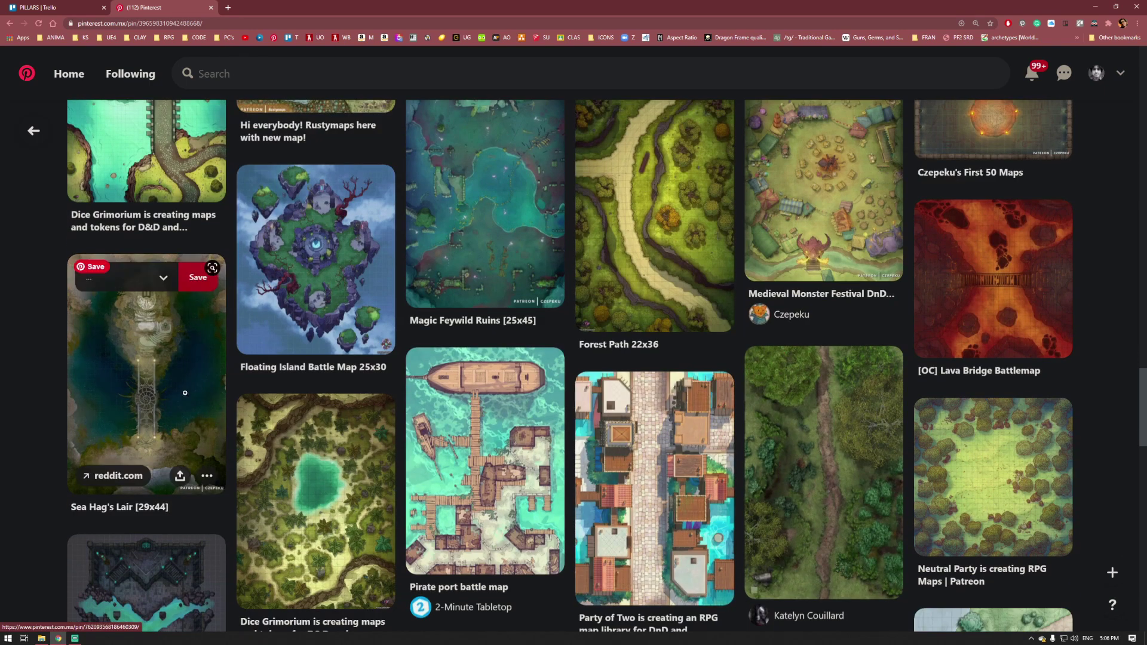
scroll(634, 458, "down", 7)
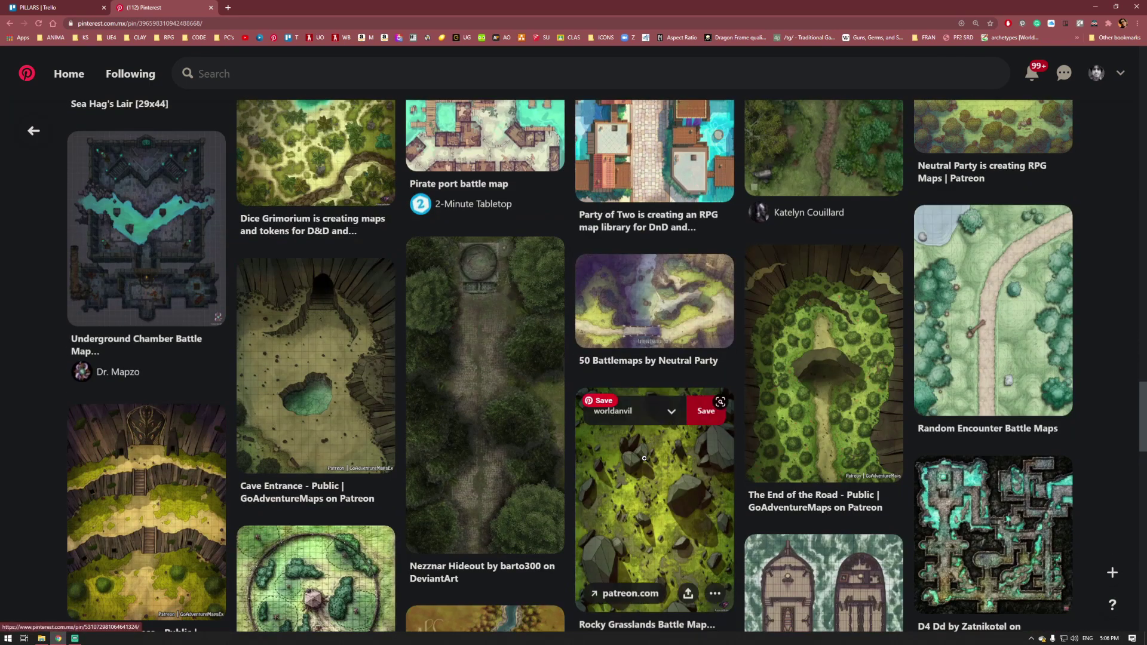
scroll(644, 458, "down", 3)
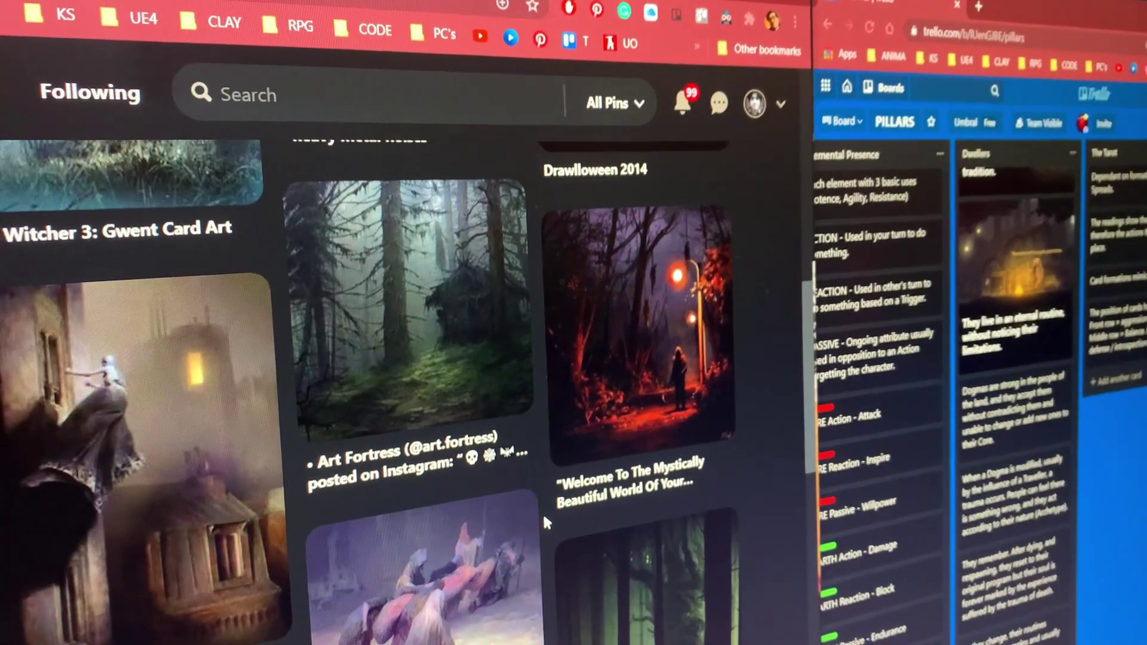
Scroll the home feed and open 'The Wendigo' Backstory pin in close-up.
scroll(541, 513, "down", 2)
scroll(542, 521, "down", 12)
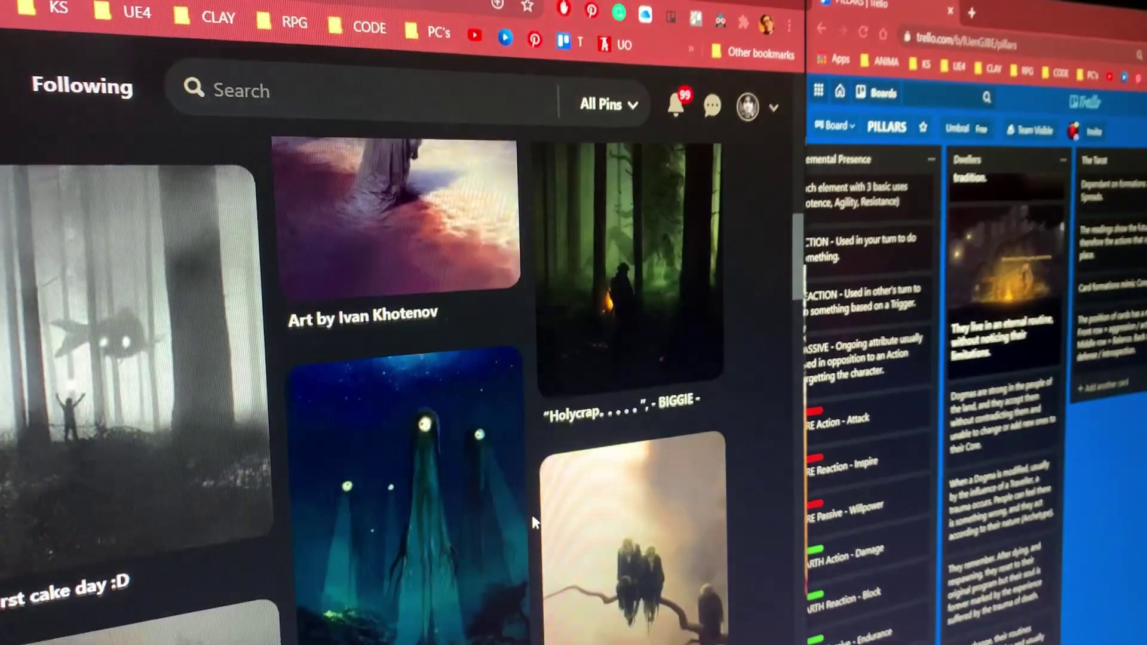
scroll(531, 517, "down", 4)
scroll(529, 513, "down", 5)
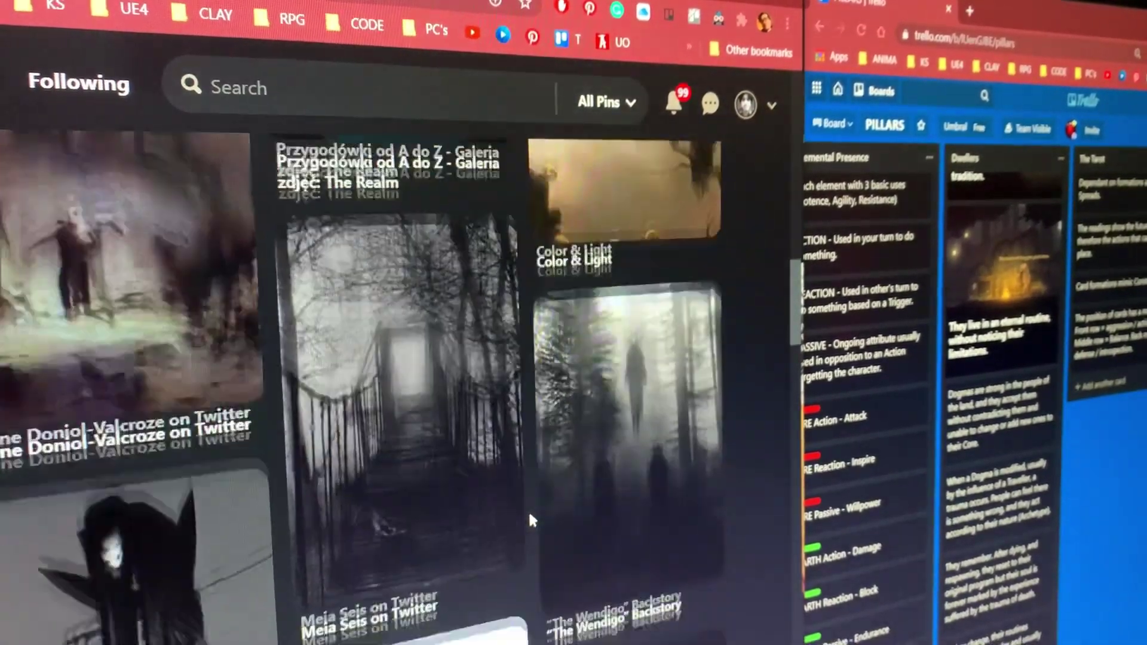
scroll(526, 509, "down", 5)
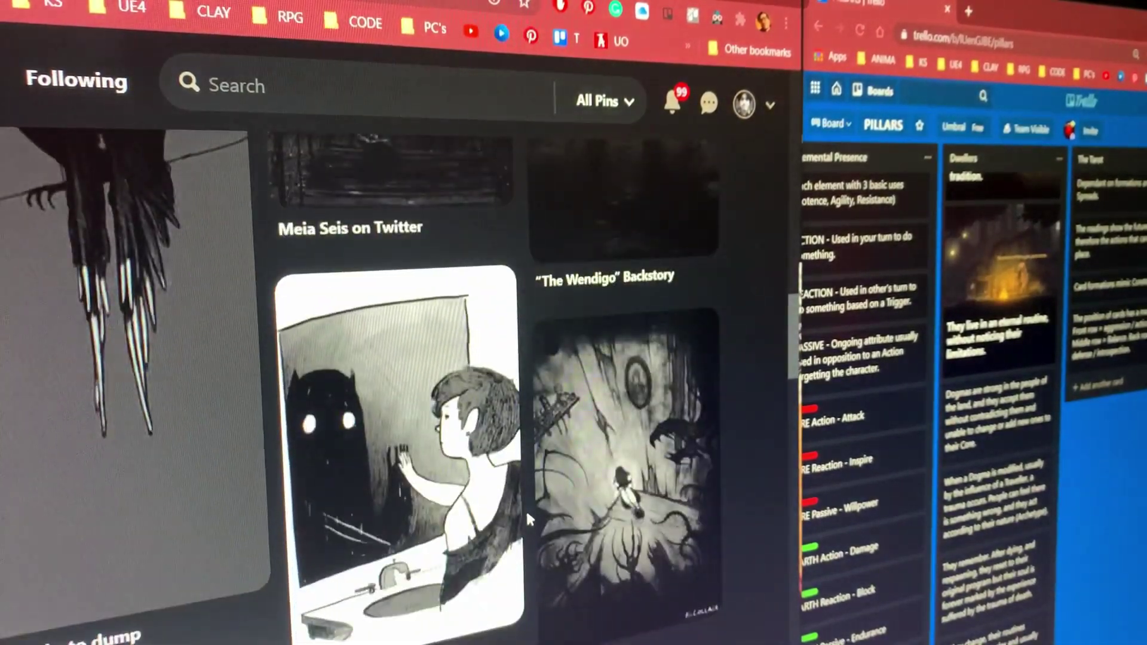
scroll(526, 509, "up", 2)
scroll(526, 517, "up", 3)
left_click(622, 515)
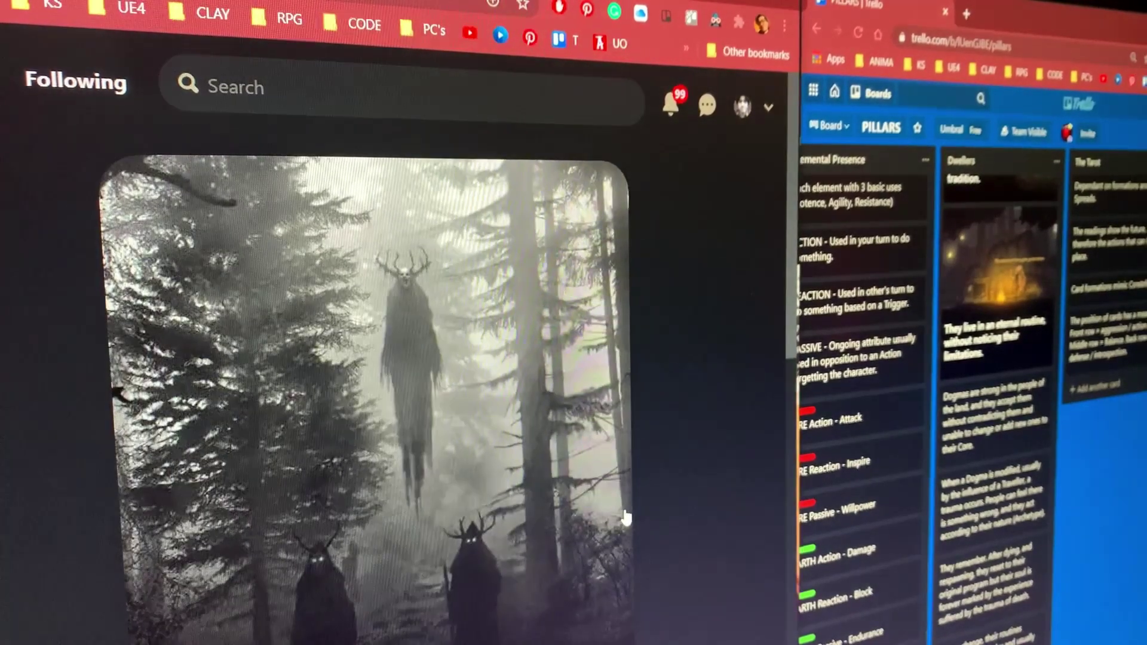